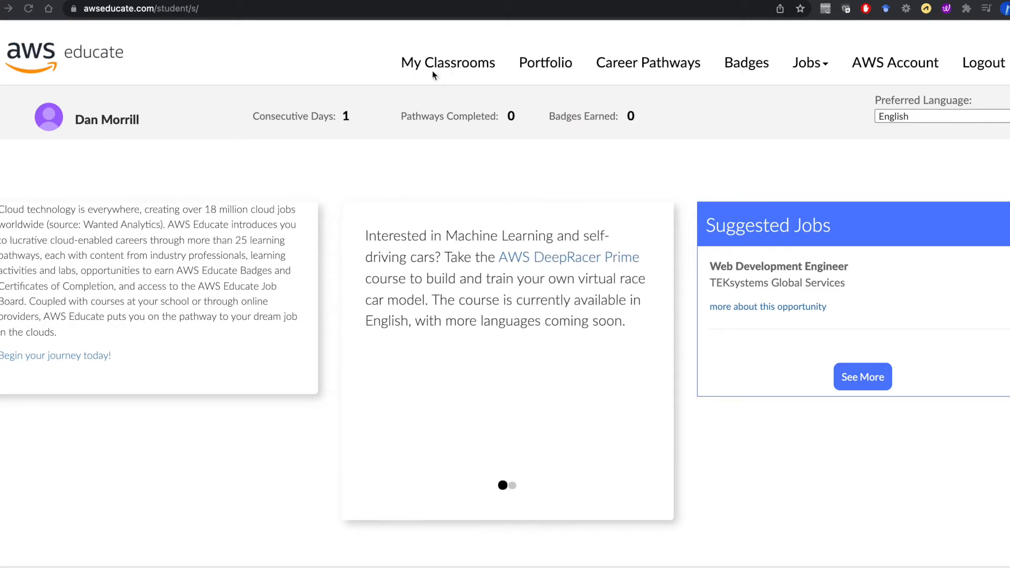
Step: Open the CCA 610 course classroom from the classroom list and continue to the third-party provider's site
click(448, 65)
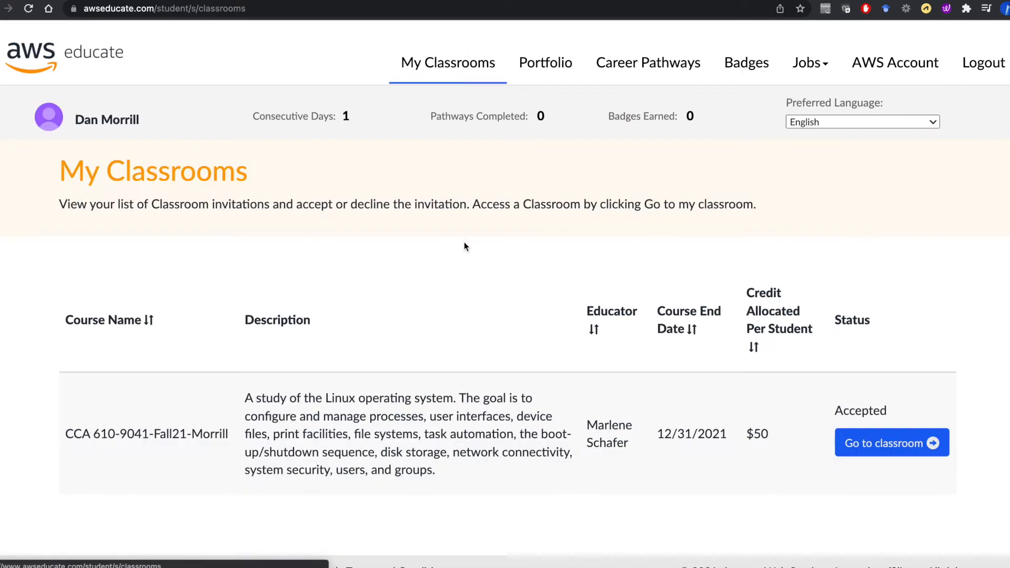
scroll(549, 429, down, 1)
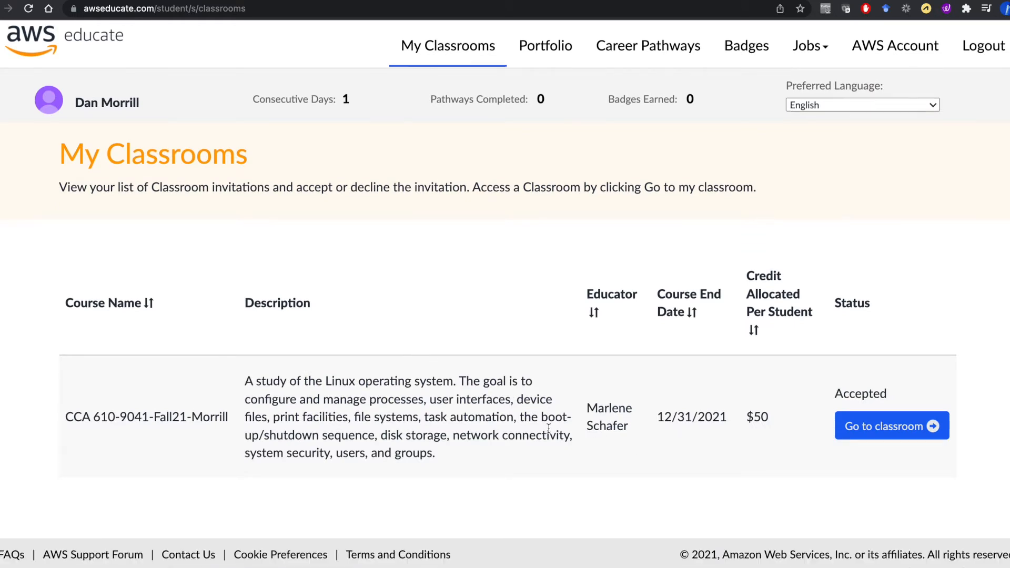
click(867, 431)
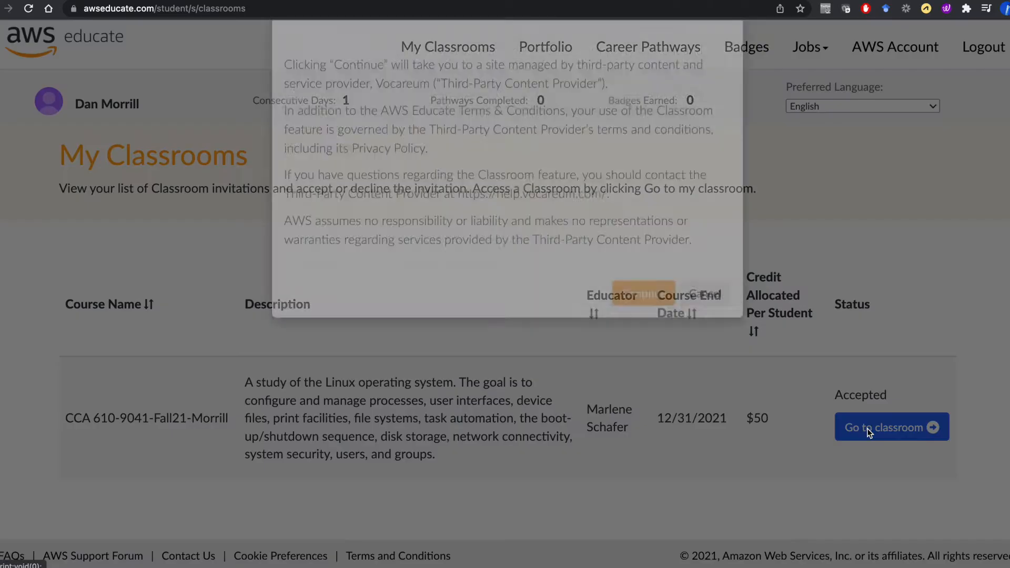
click(651, 364)
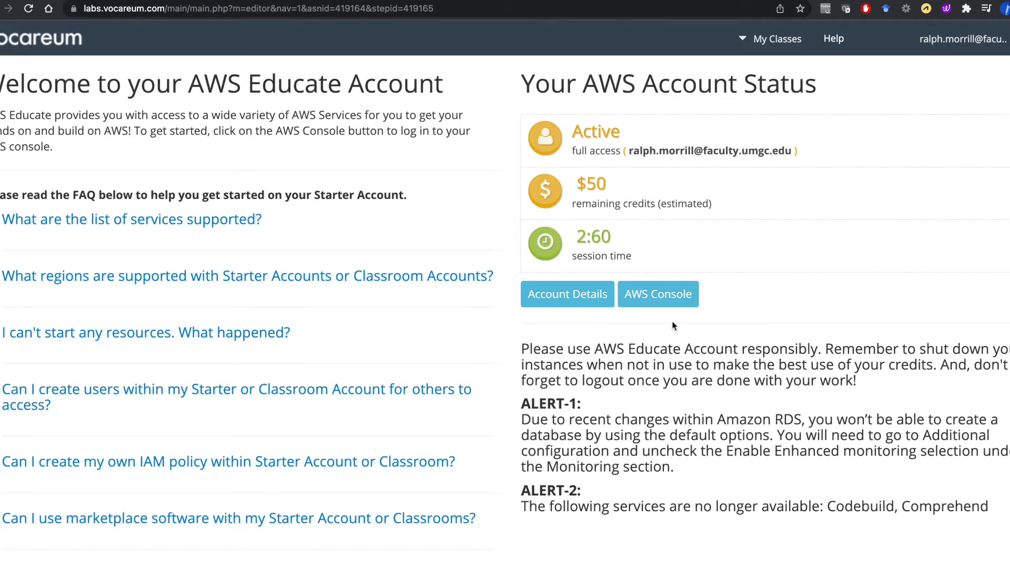
Step: Examine the AWS Educate account page, including the starter account FAQ, the account details and the service alerts
scroll(673, 325, down, 3)
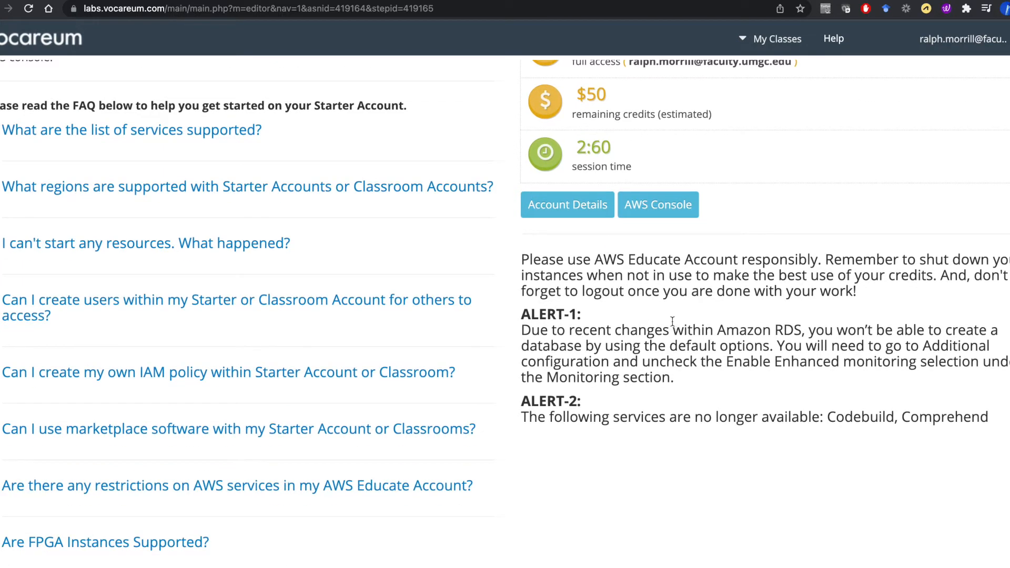
scroll(673, 321, up, 2)
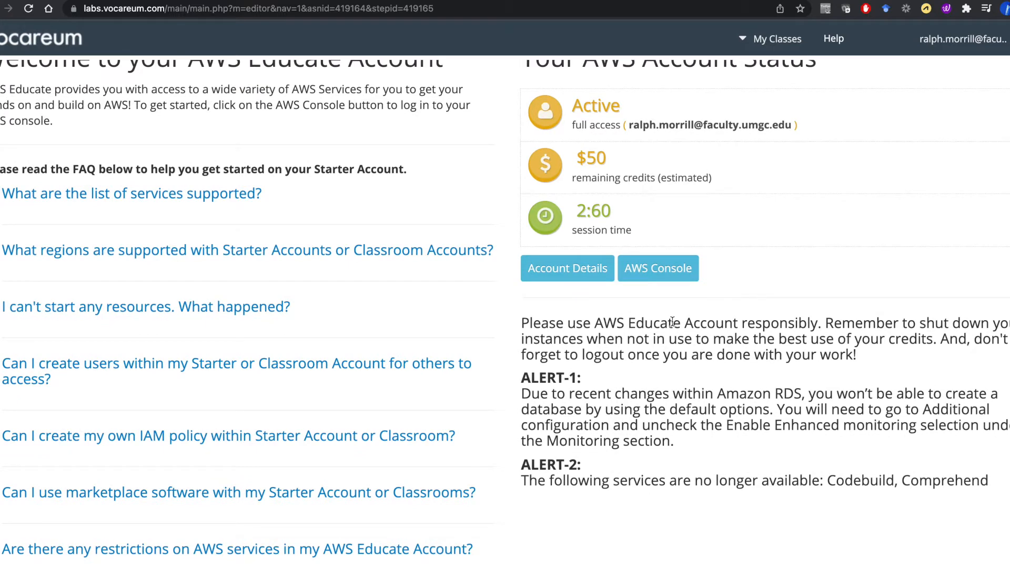
scroll(673, 323, up, 1)
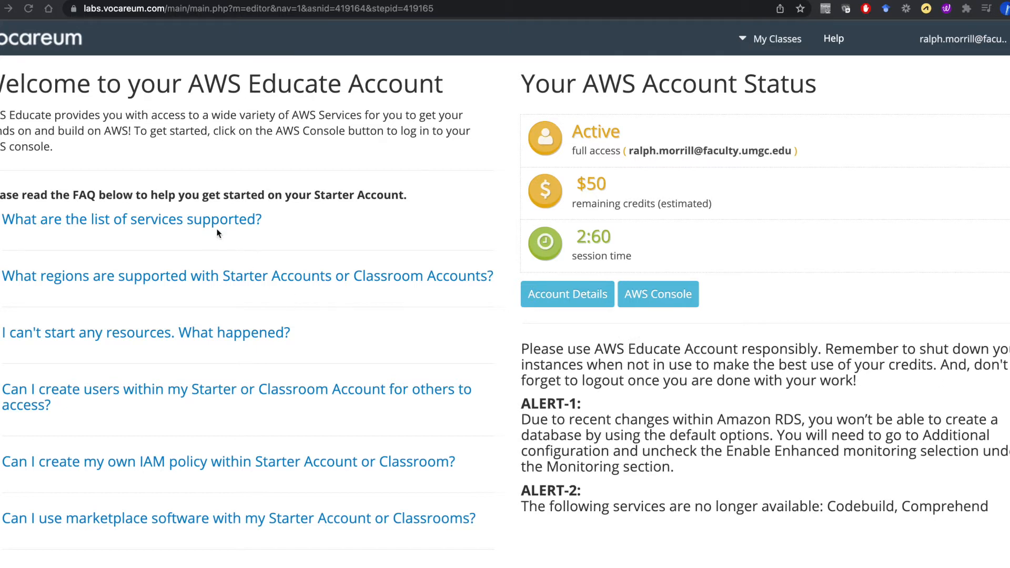
scroll(258, 283, down, 5)
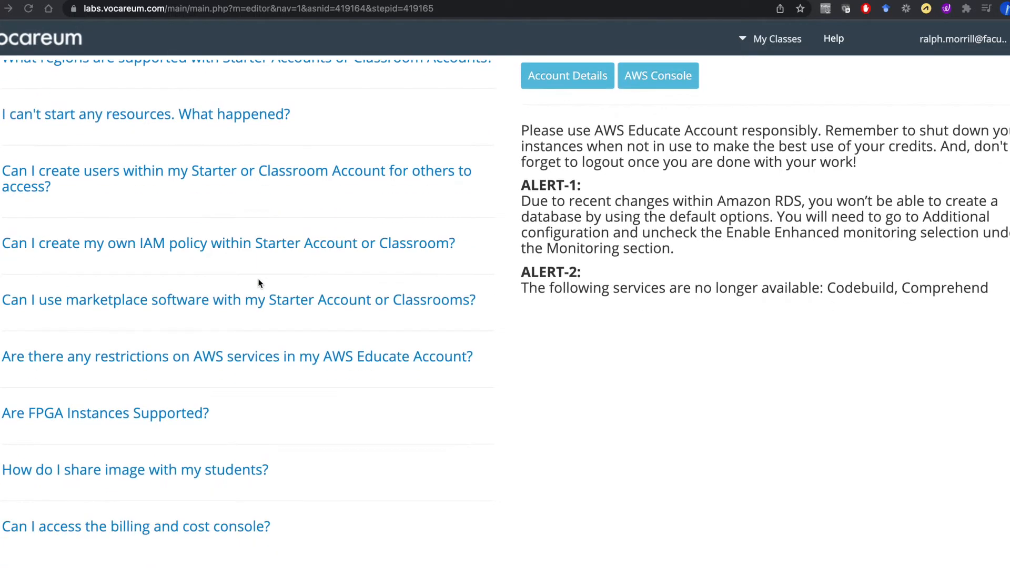
scroll(258, 283, up, 5)
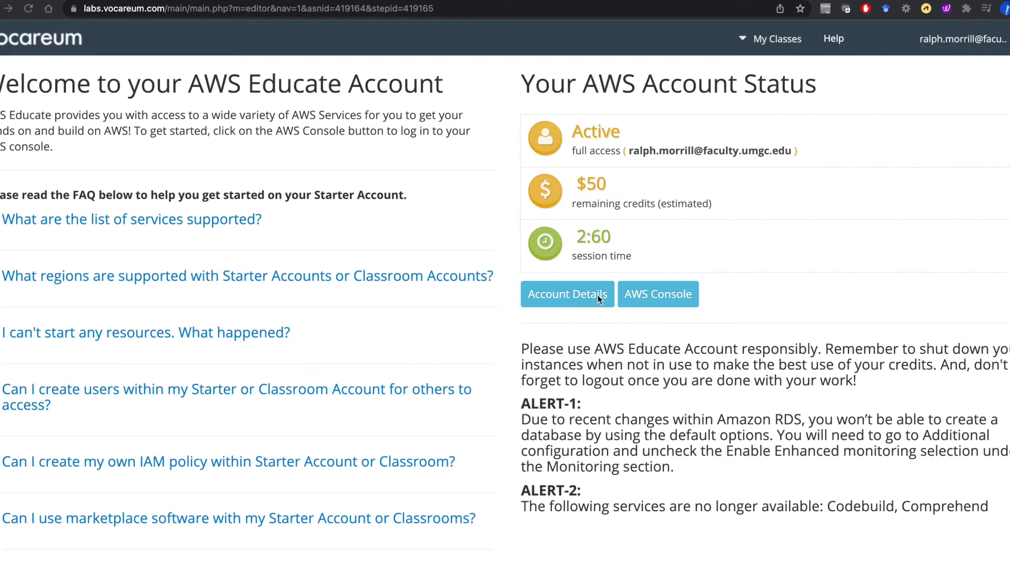
click(585, 294)
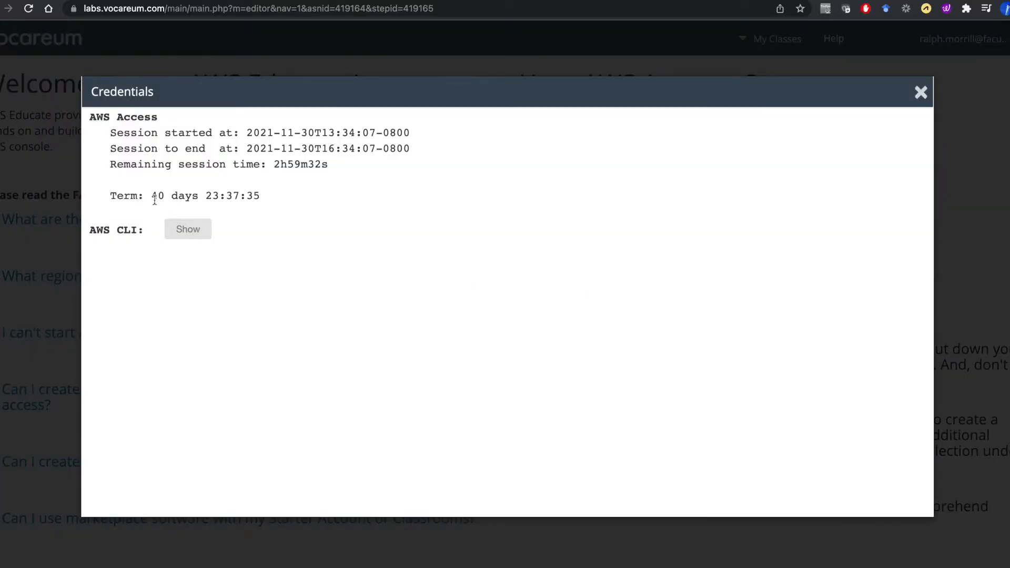
click(901, 102)
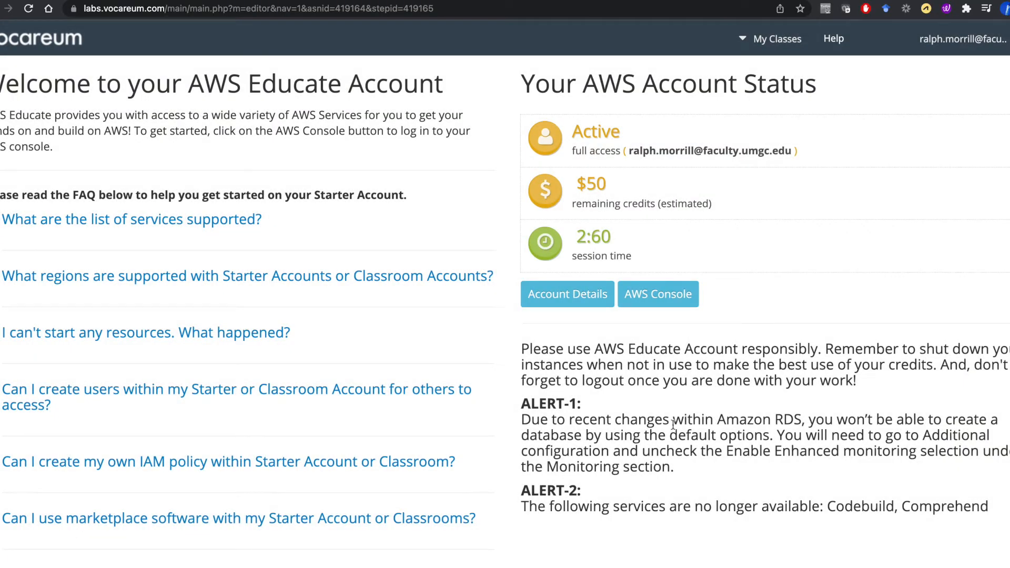
scroll(673, 428, down, 3)
scroll(673, 429, down, 1)
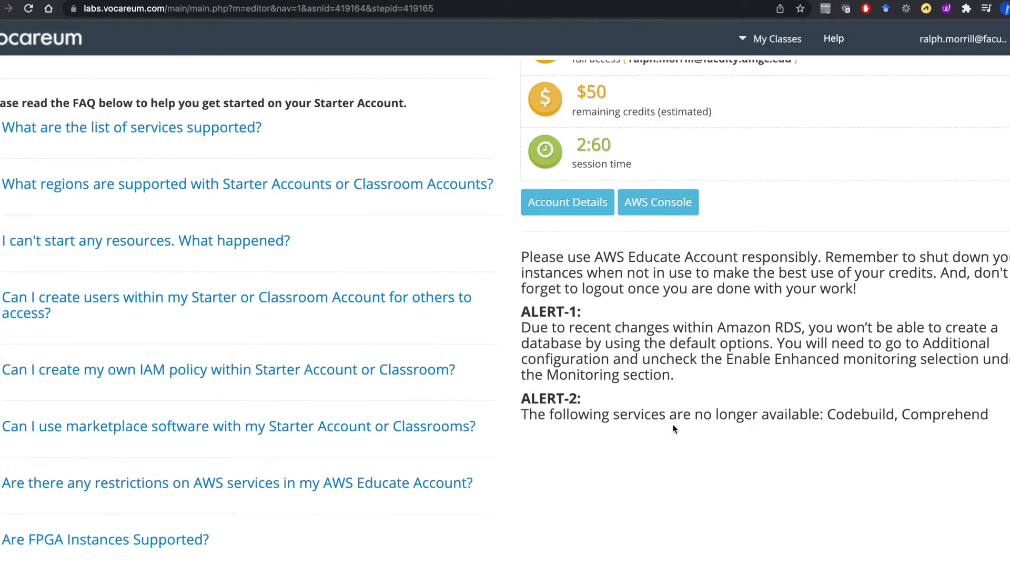
scroll(674, 428, down, 3)
scroll(673, 429, up, 6)
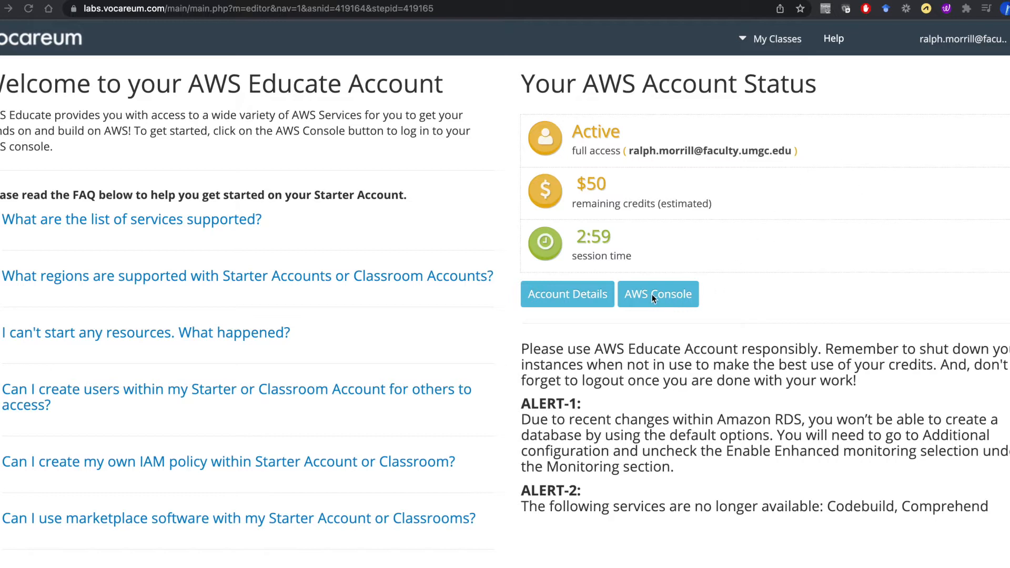
Step: Open the AWS Console from the account status page and dismiss the service menu tip
click(667, 299)
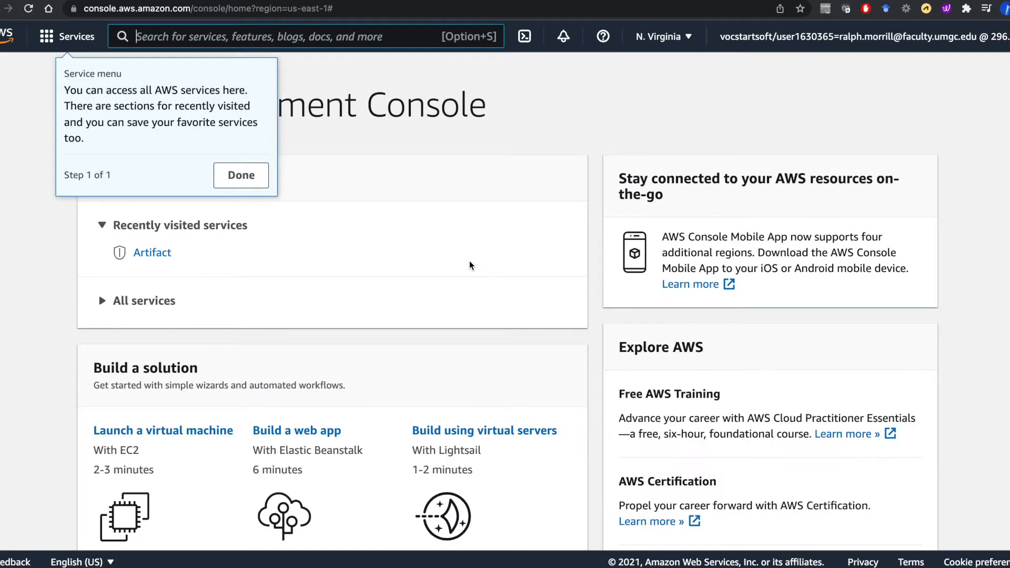
click(248, 179)
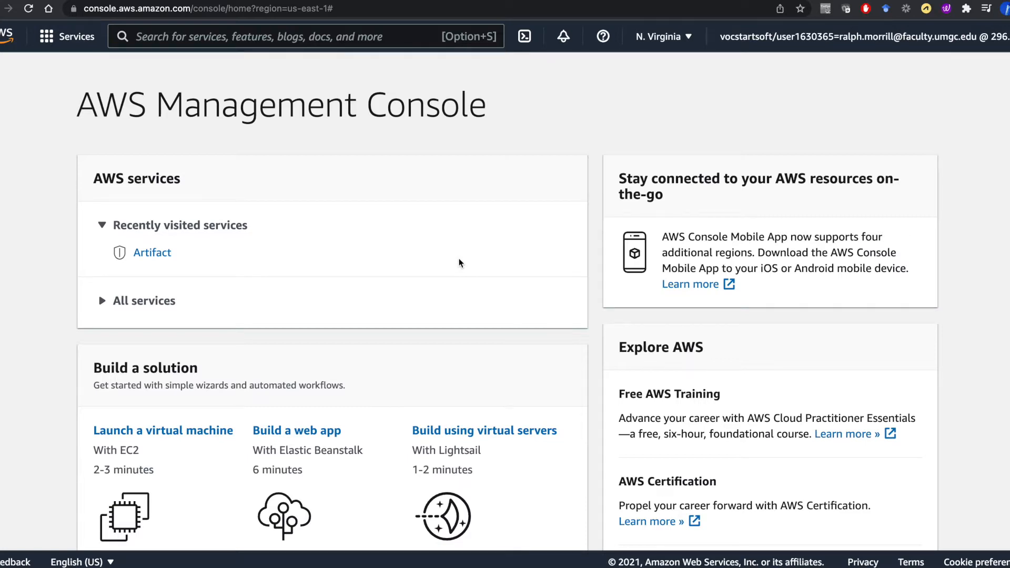
Step: Look over the console home page, including the solution wizards, training links and getting-started resources
scroll(459, 262, down, 3)
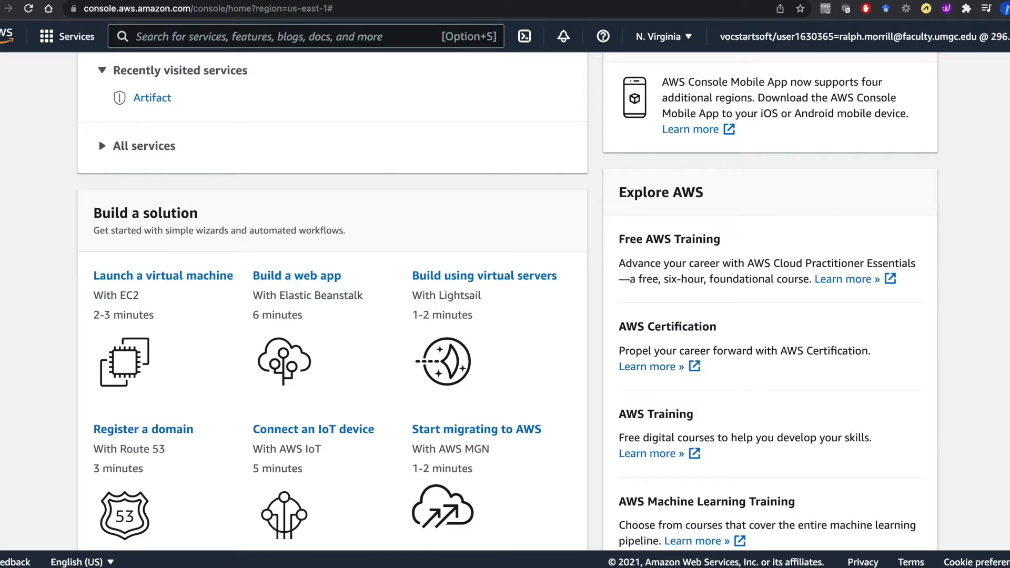
scroll(717, 267, up, 3)
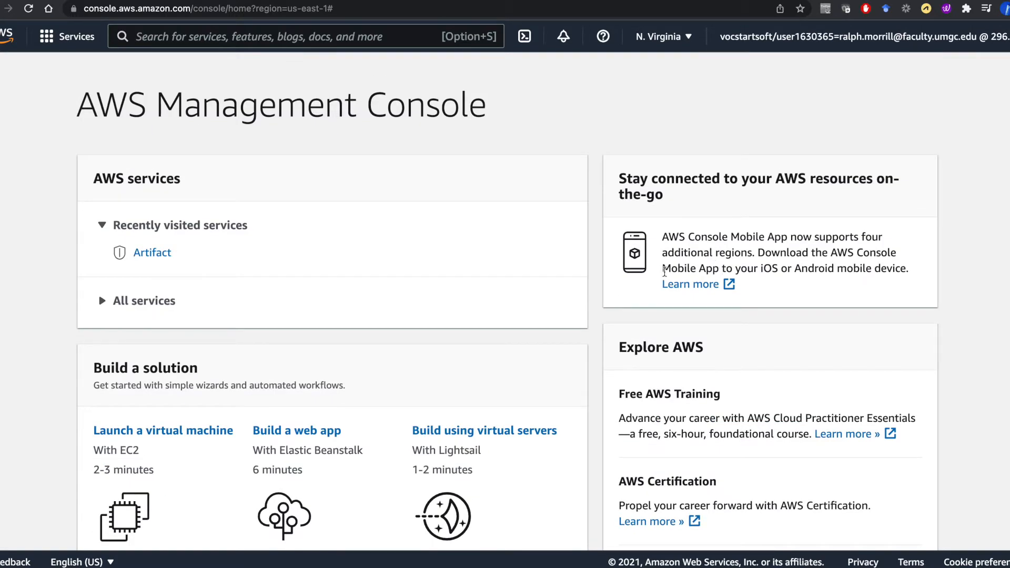
scroll(504, 274, down, 2)
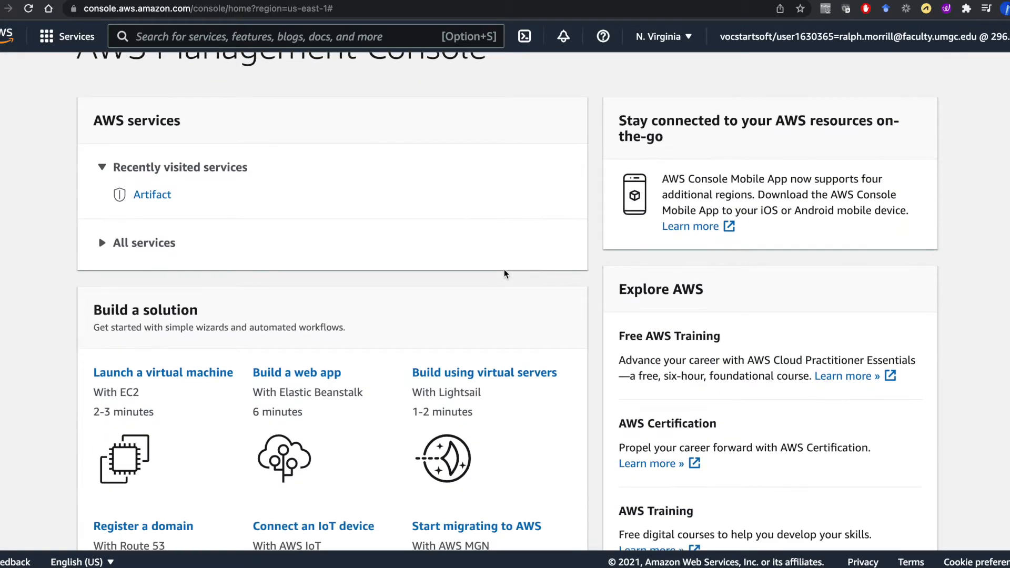
scroll(504, 274, down, 2)
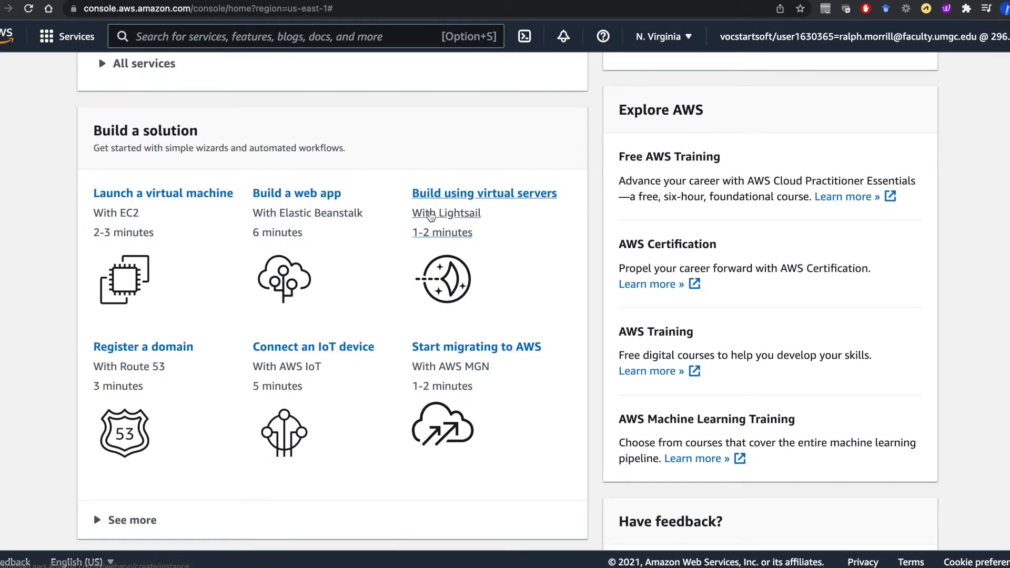
scroll(431, 216, down, 1)
scroll(432, 216, down, 4)
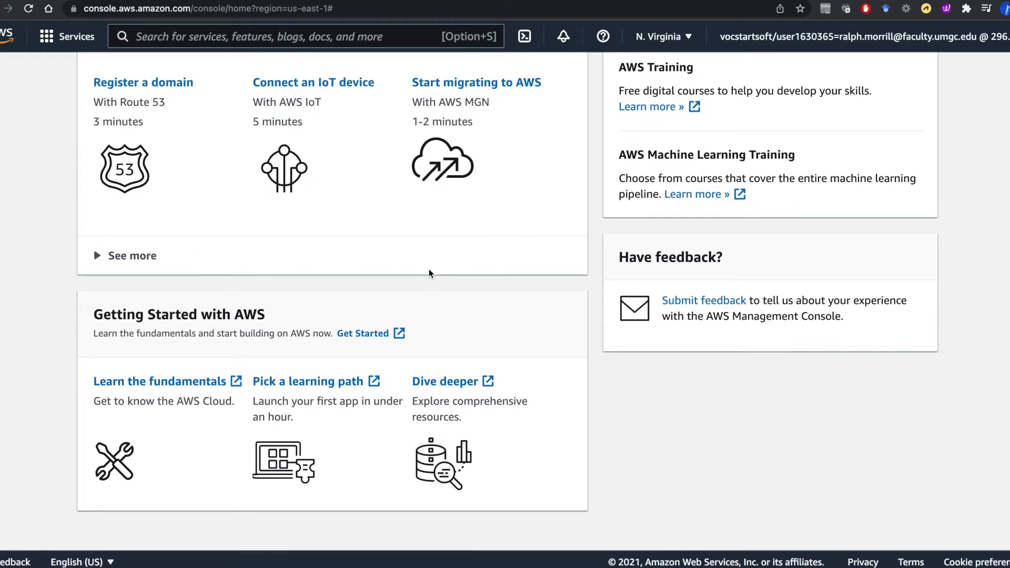
scroll(429, 274, up, 5)
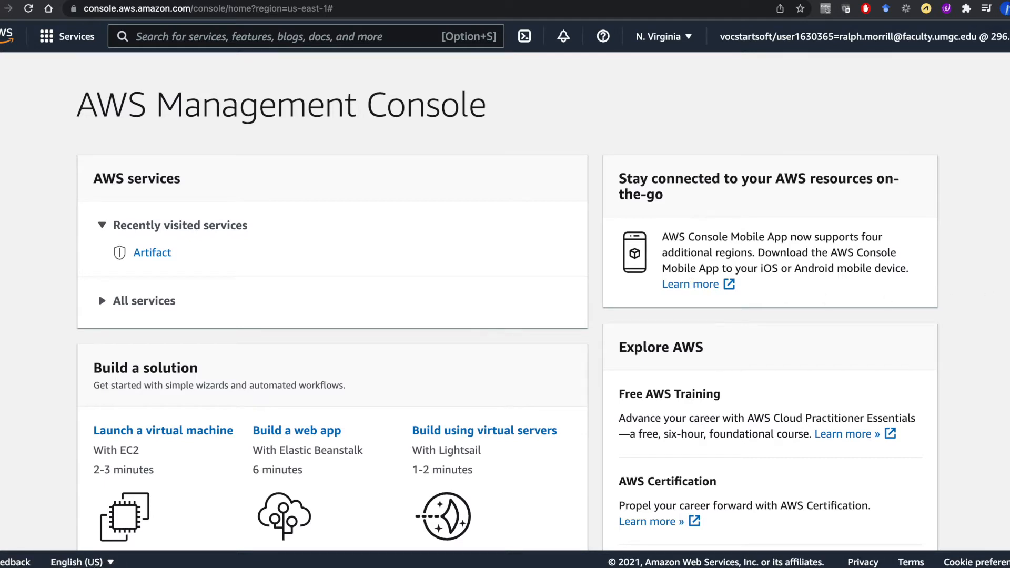
Step: Search the AWS services for beanstalk and open the Applications feature of Elastic Beanstalk
click(48, 40)
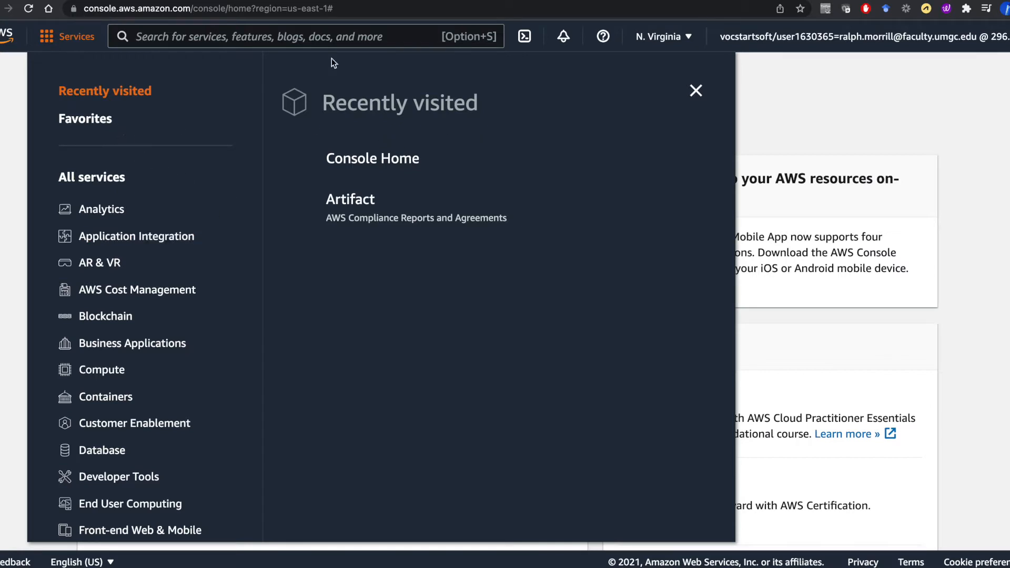
click(335, 40)
text(beanstalk)
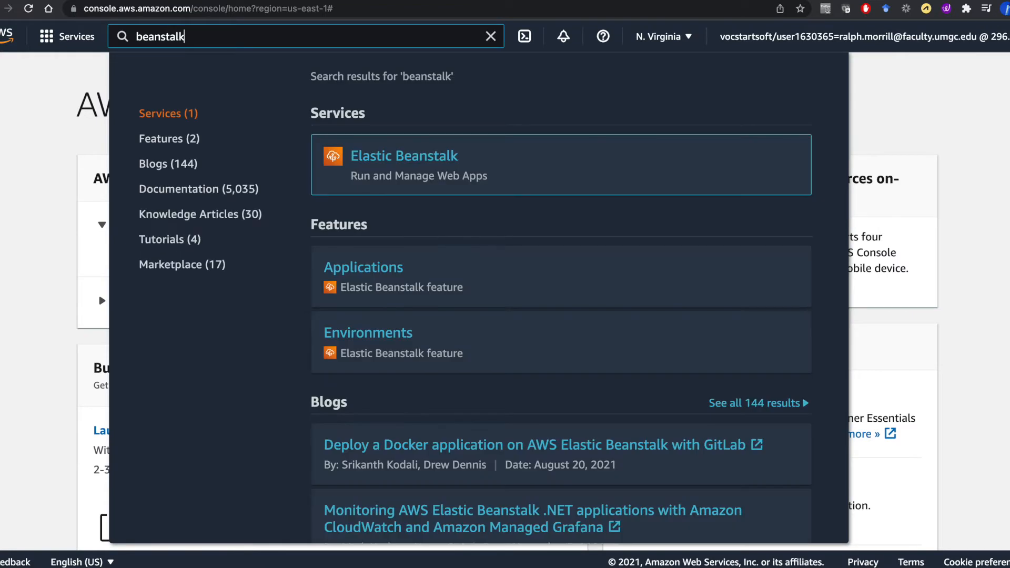
mouse_move(431, 164)
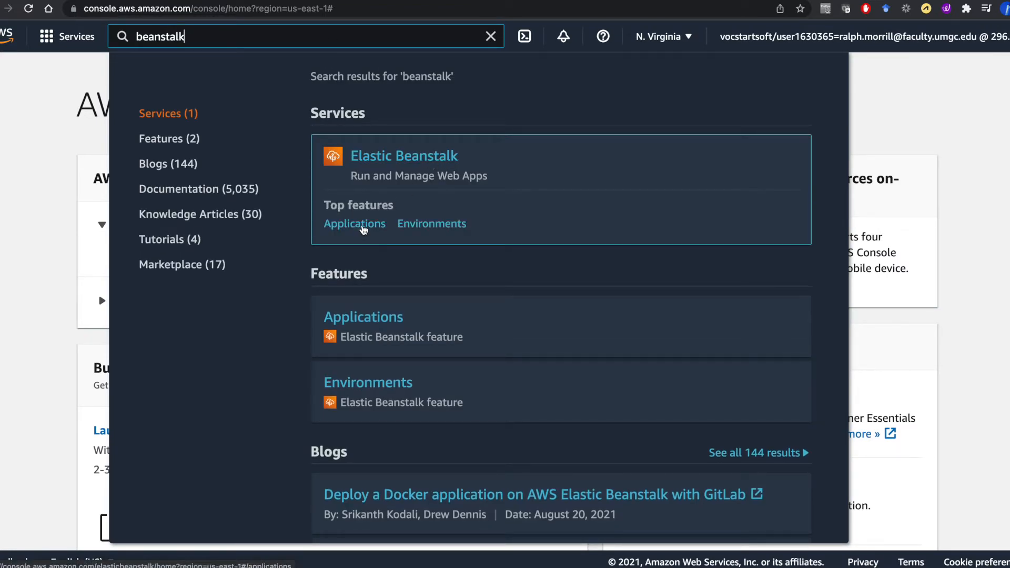
click(355, 225)
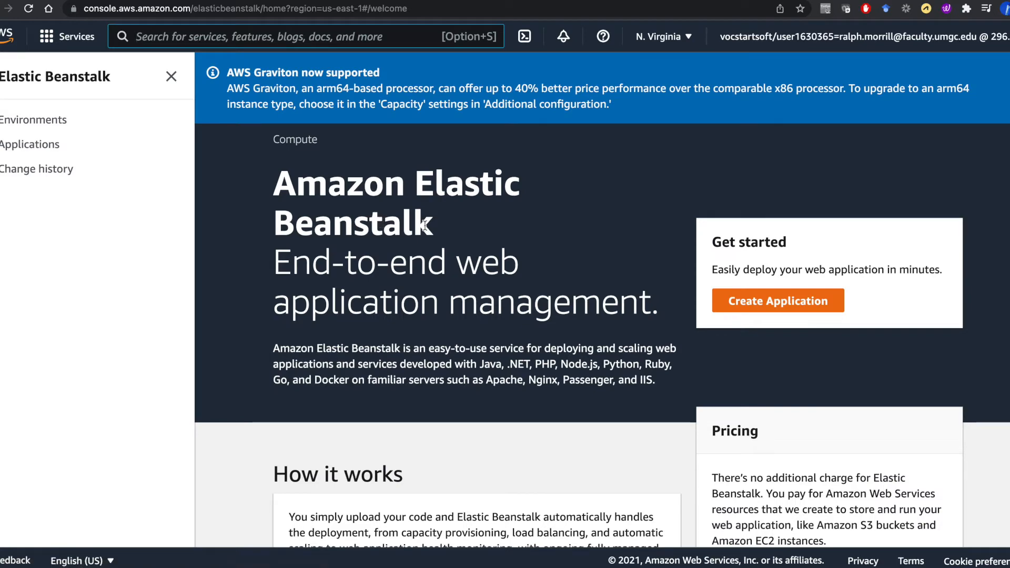
Step: Start creating a web application and name it BallotOnlinePOC- followed by the owner's first name
click(757, 306)
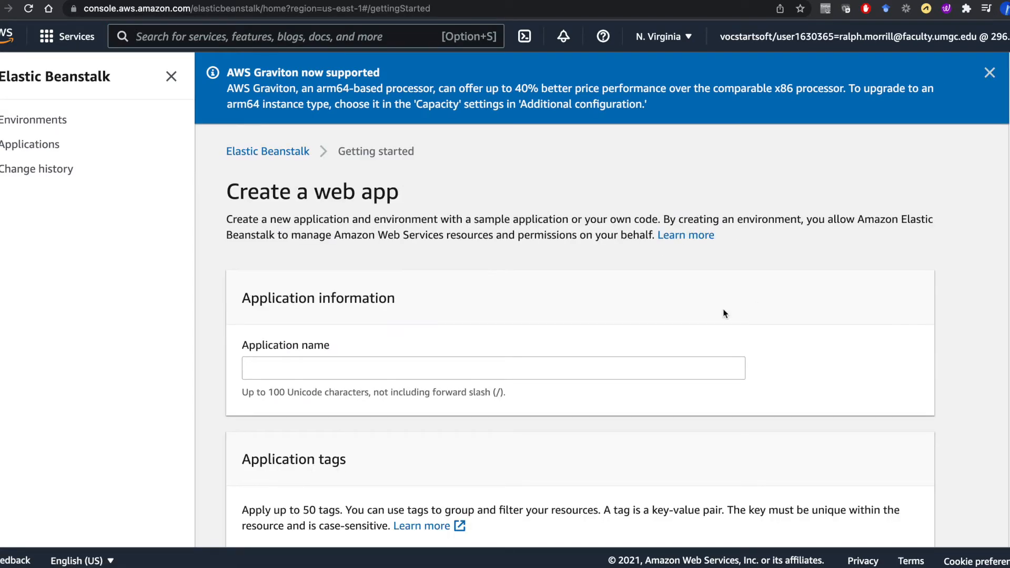
click(326, 362)
text(B)
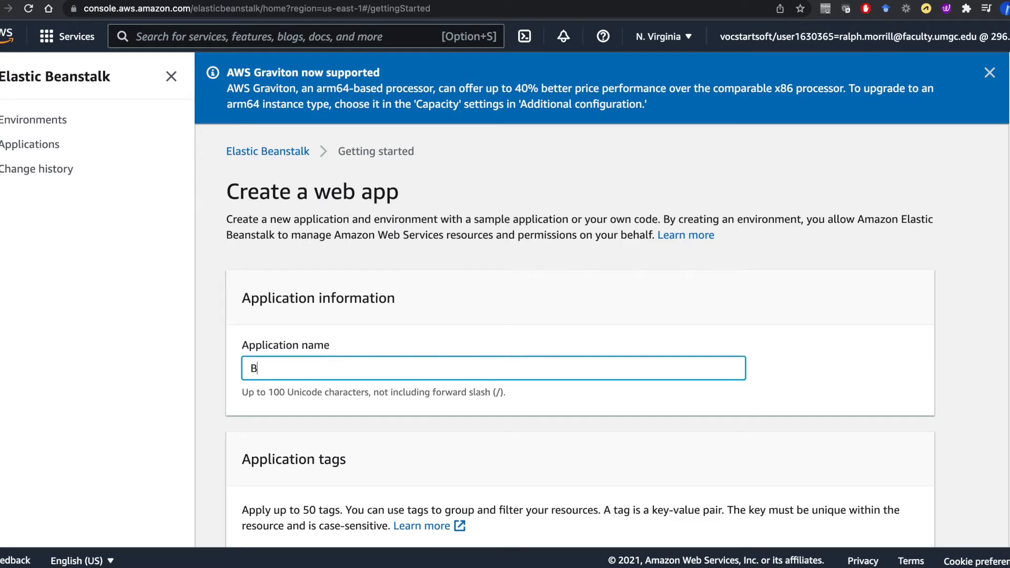
text(allotOnlinePOC-Dan)
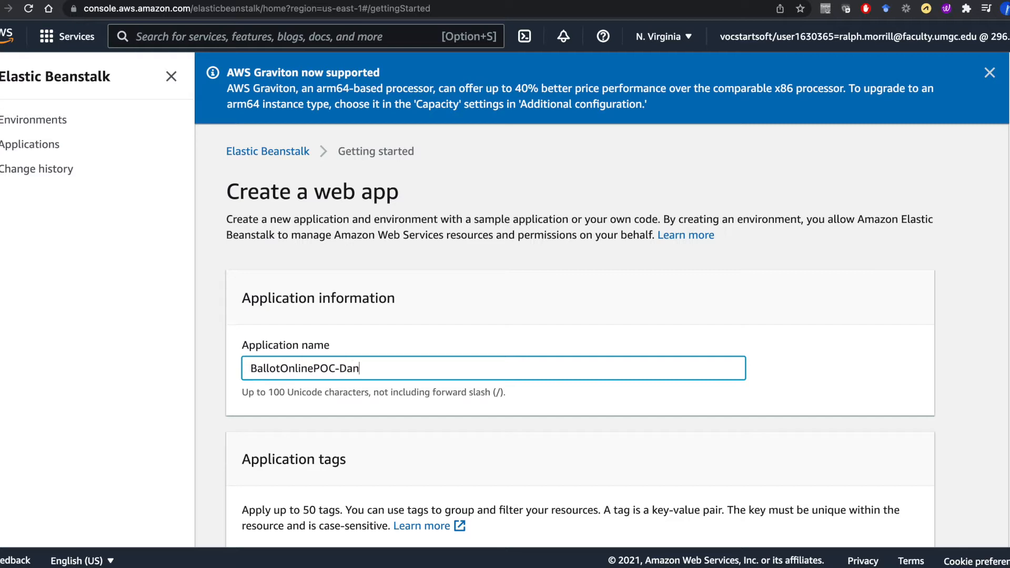
Step: Fill in the first application tag with the key Name and the owner's first name as its value
scroll(326, 361, down, 4)
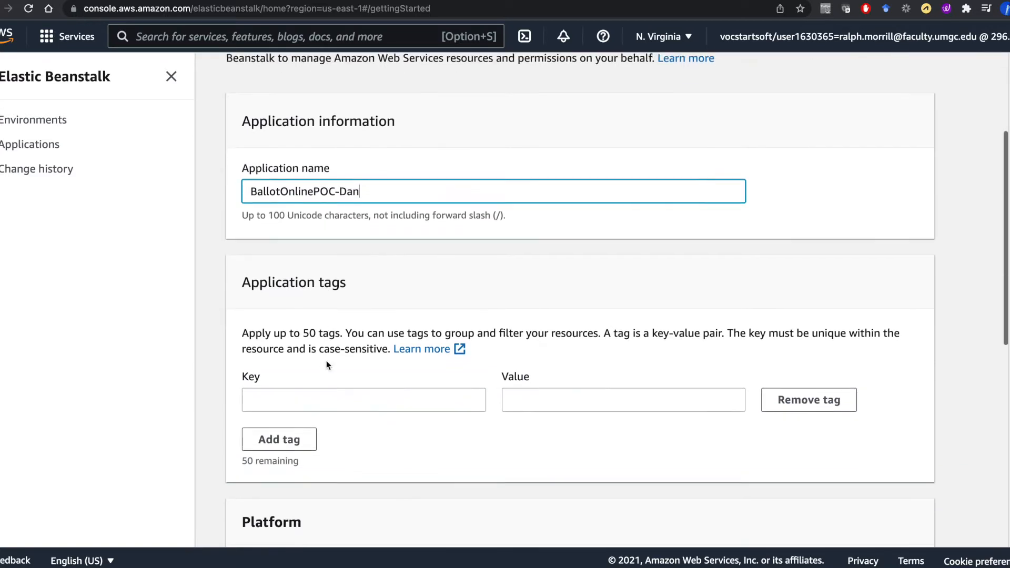
click(318, 379)
text(Name)
key(Tab)
text(Dan)
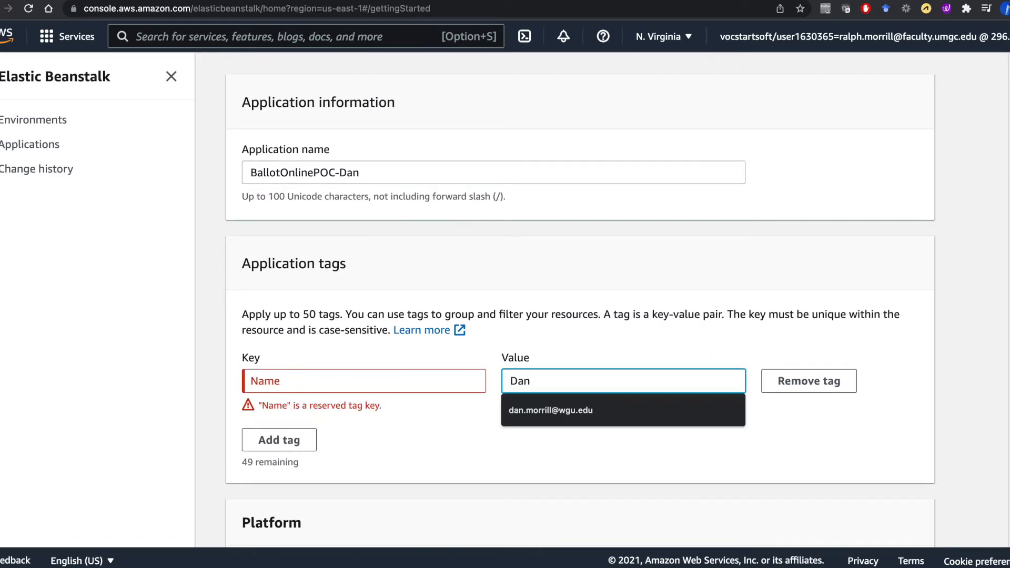
Step: Change the first application tag's key to ProductName
drag(300, 379, 244, 381)
text(ProductName)
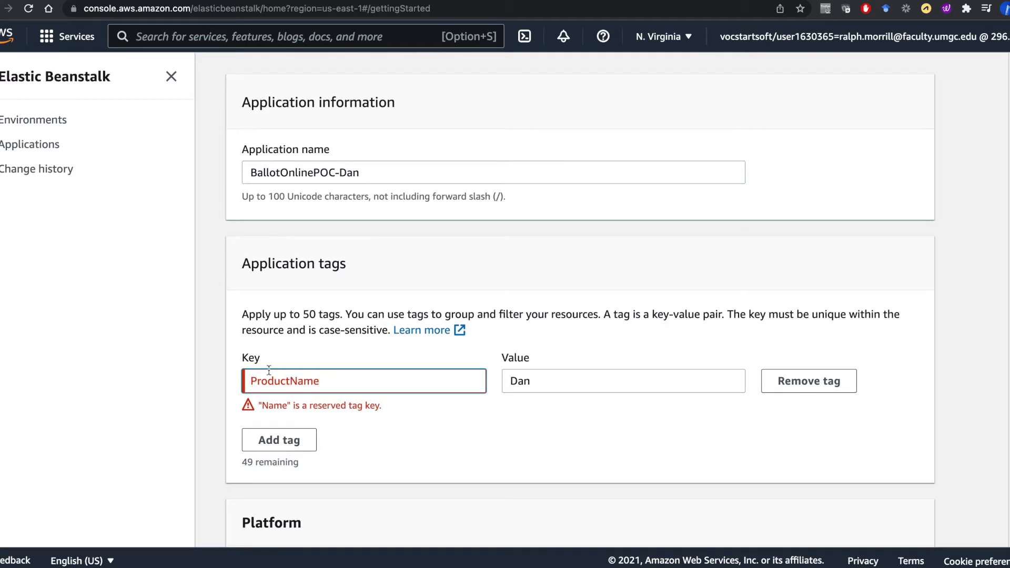
key(Tab)
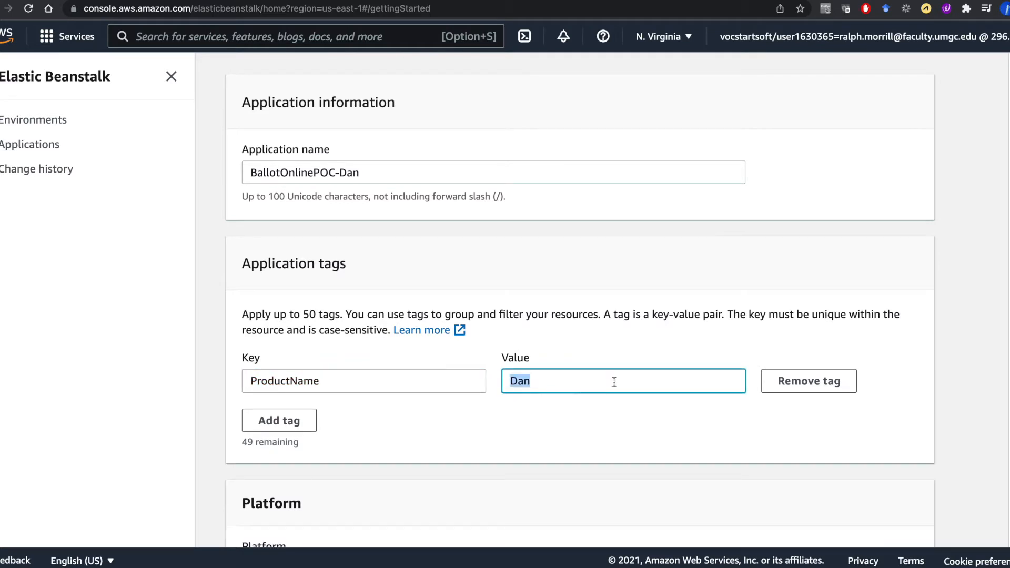
click(285, 424)
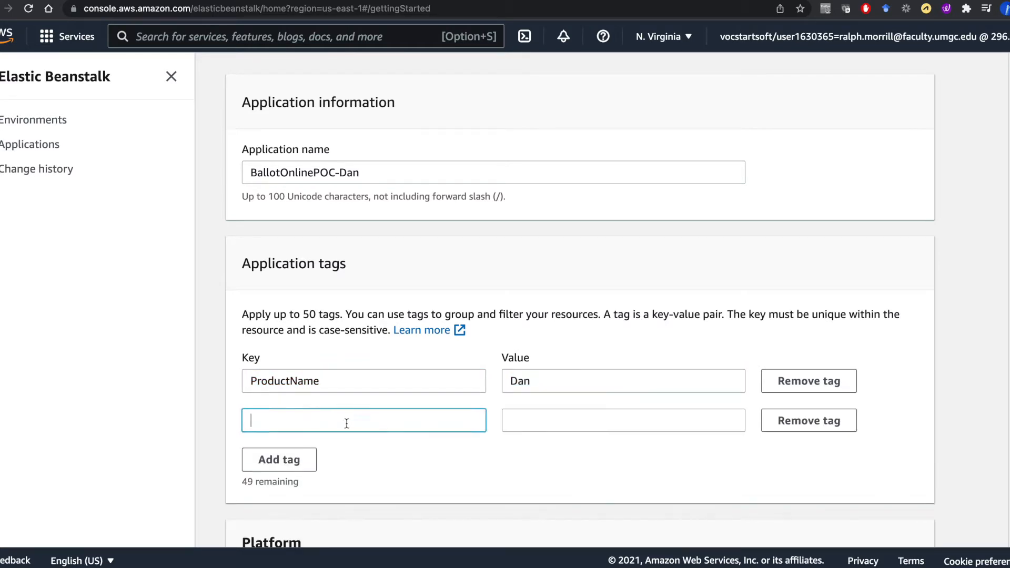
text(name)
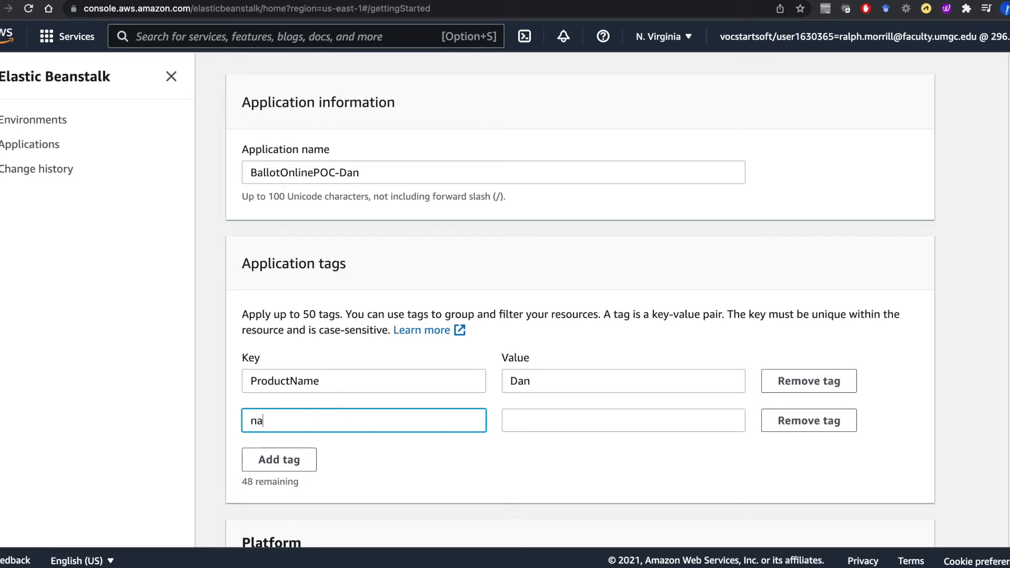
key(Tab)
click(339, 424)
drag(340, 425, 221, 423)
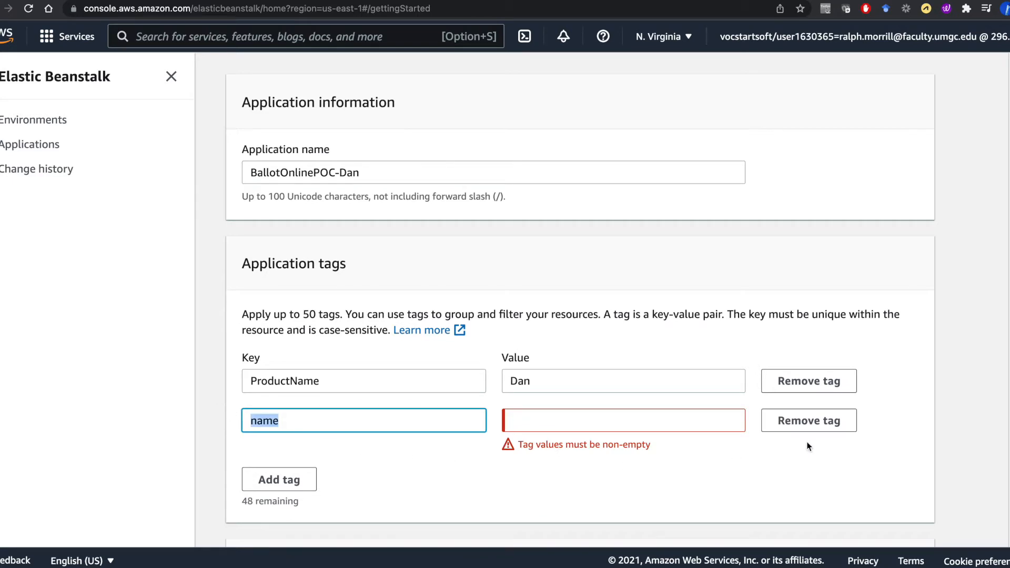
click(809, 421)
Step: Choose PHP as the application's platform
scroll(619, 452, down, 5)
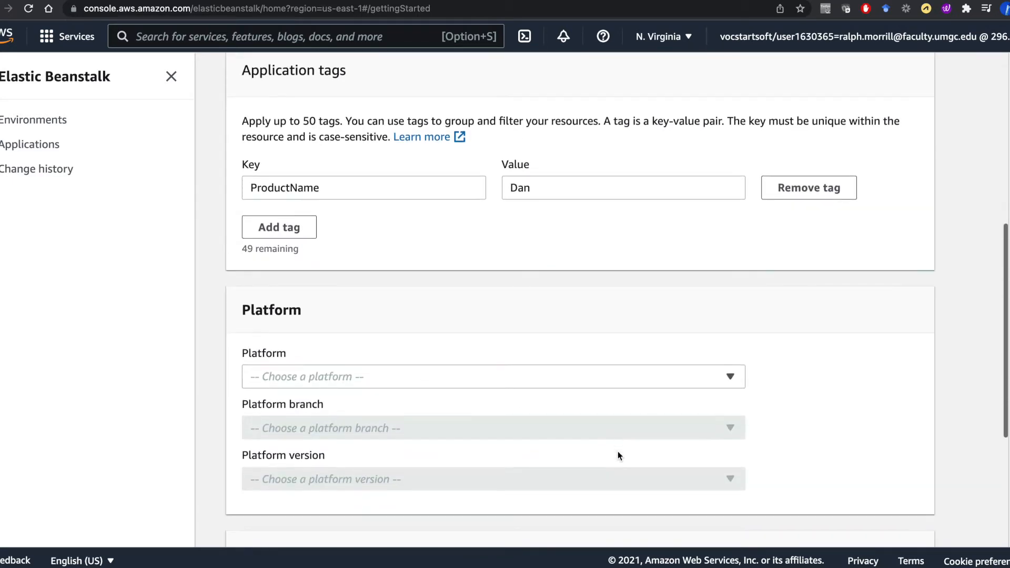
scroll(617, 456, down, 2)
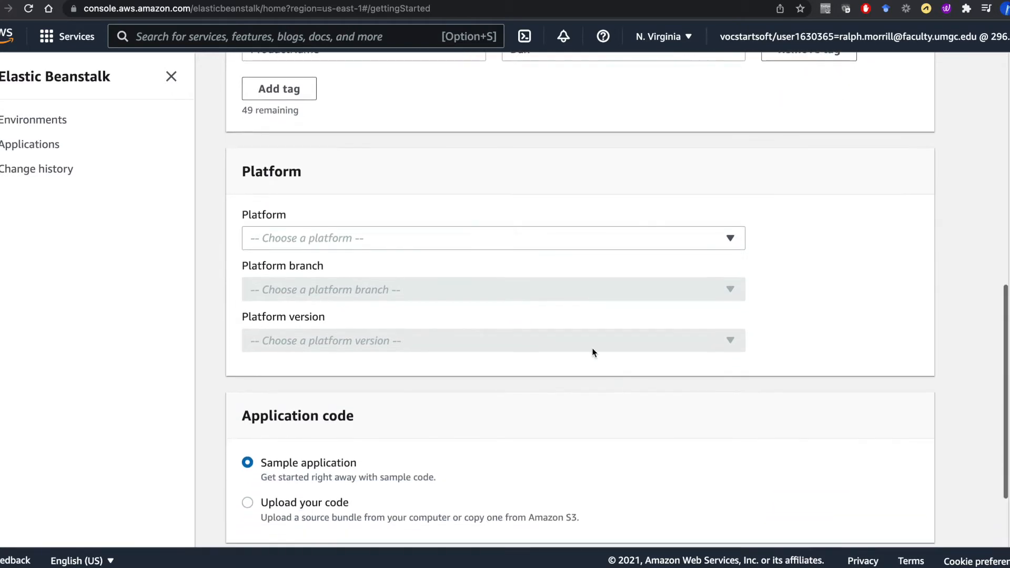
click(586, 238)
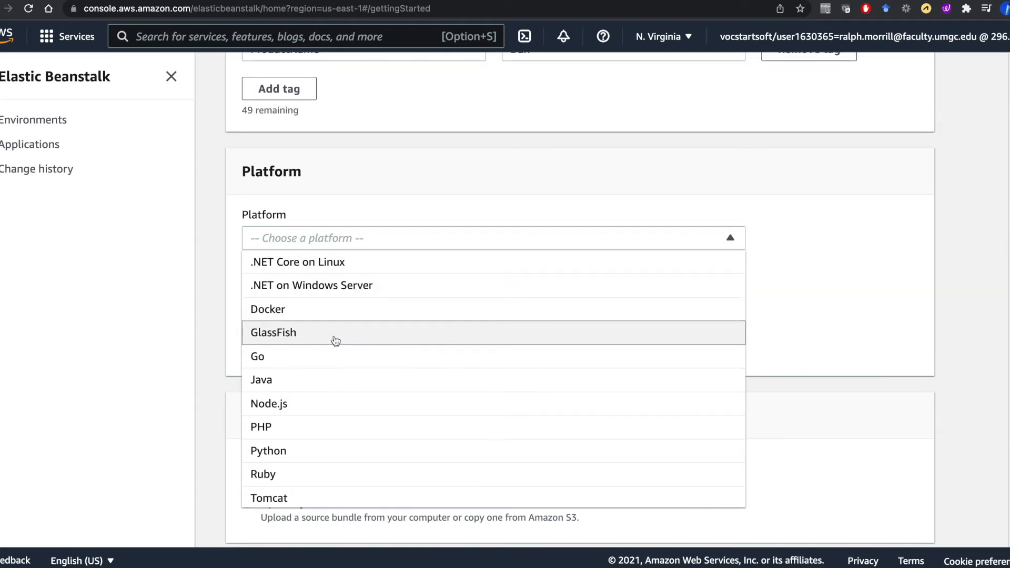
scroll(336, 341, down, 1)
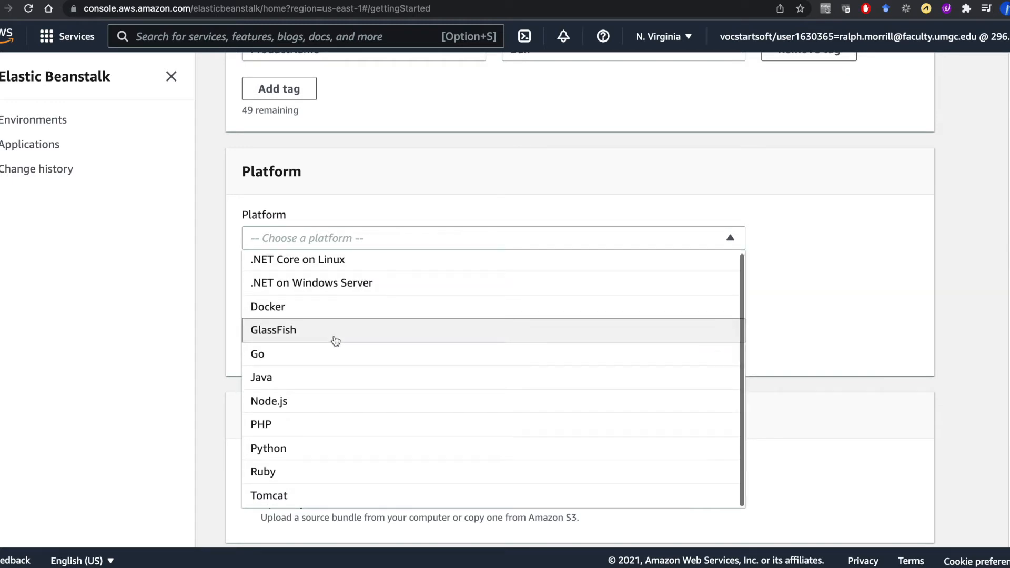
click(321, 424)
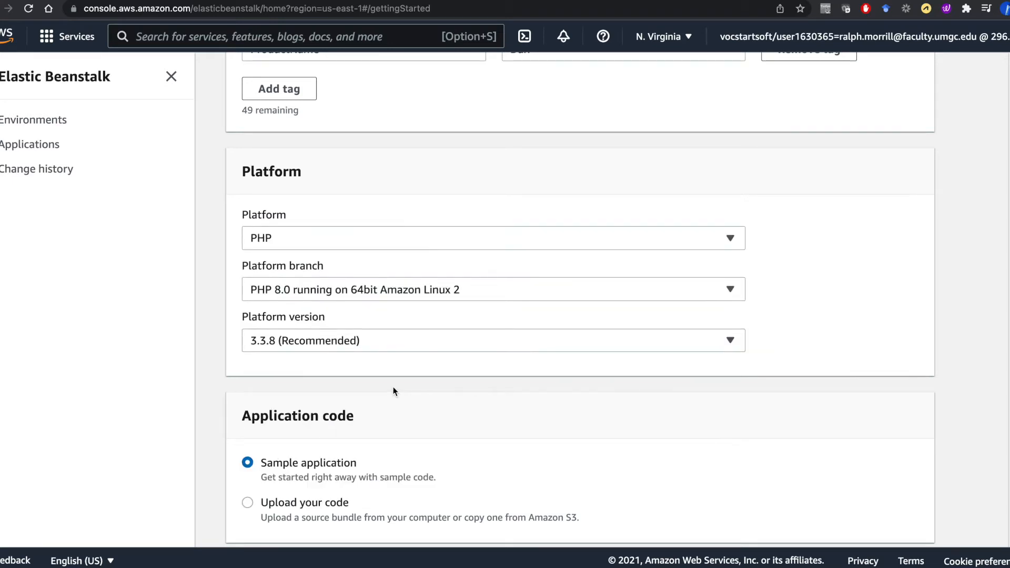
Step: Check the available platform versions and create the application with the sample application code
click(453, 340)
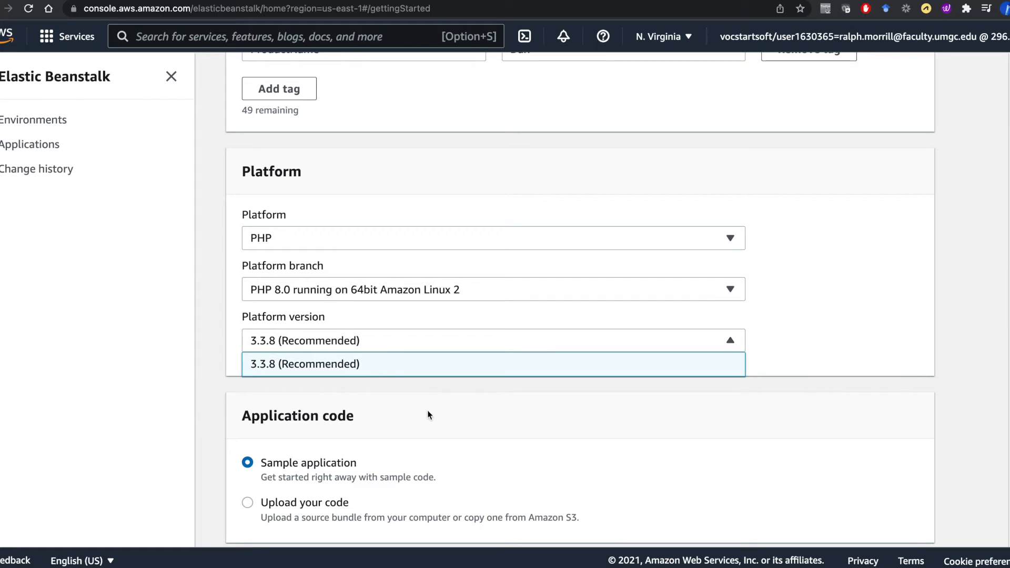
scroll(429, 415, down, 1)
click(428, 414)
scroll(429, 413, down, 4)
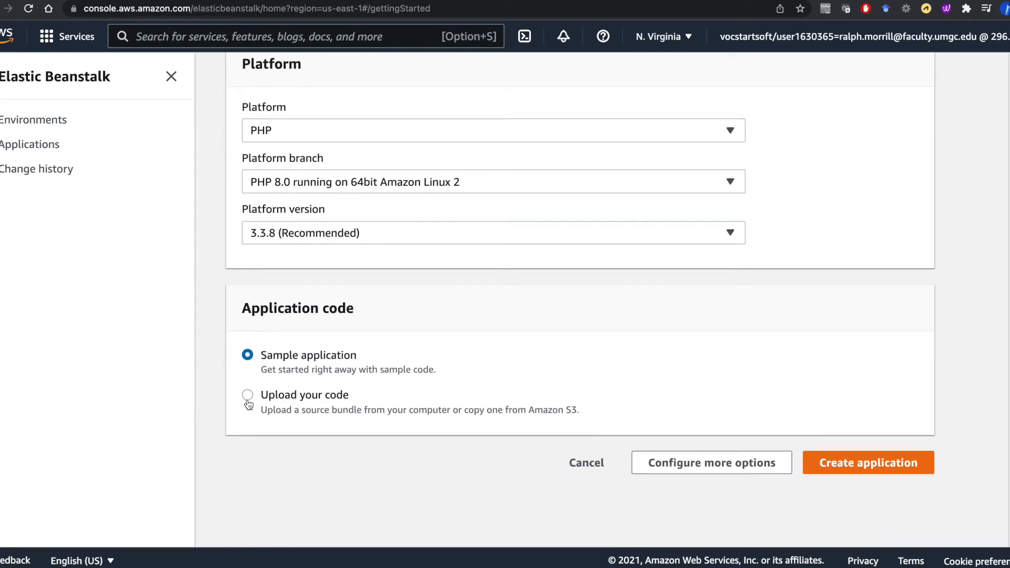
click(860, 466)
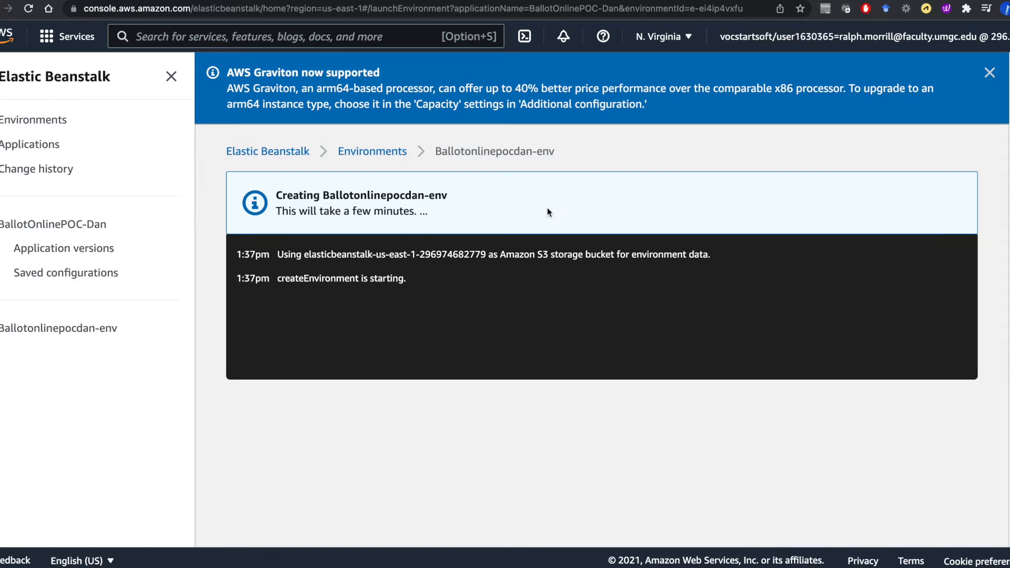
Step: Dismiss the AWS Graviton notice and view the new application's saved configurations
click(990, 73)
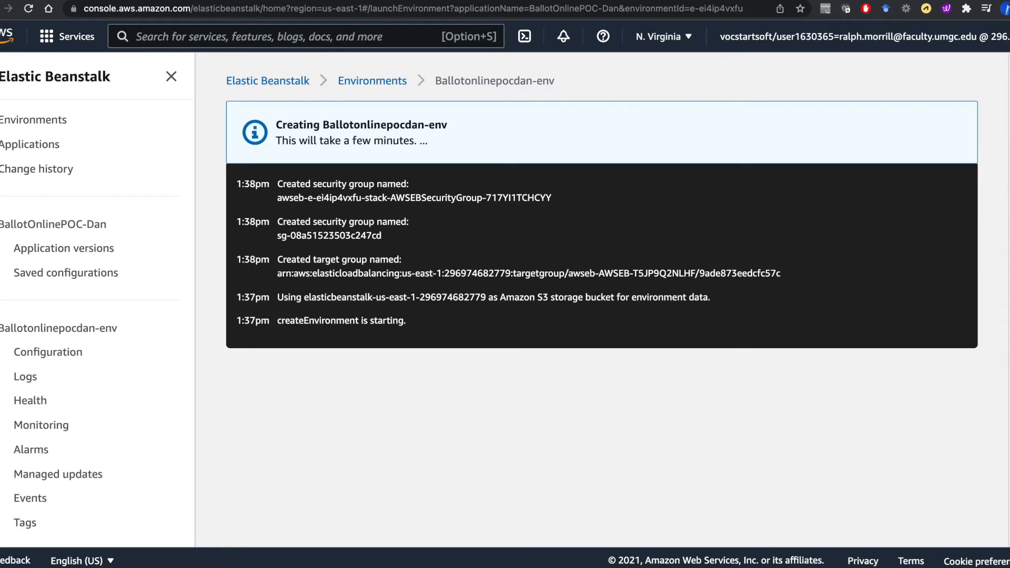
scroll(117, 406, down, 2)
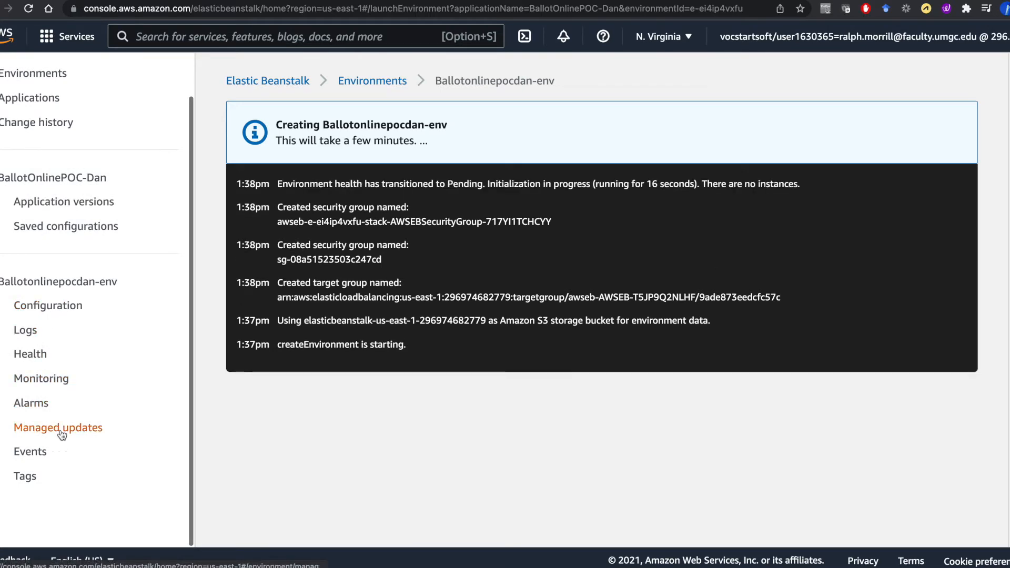
scroll(53, 437, up, 2)
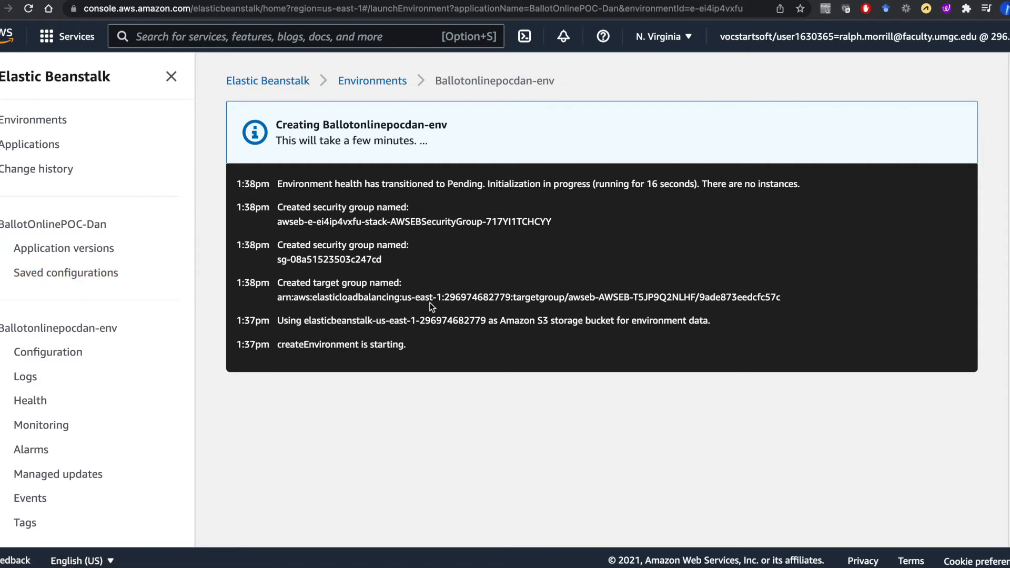
click(82, 280)
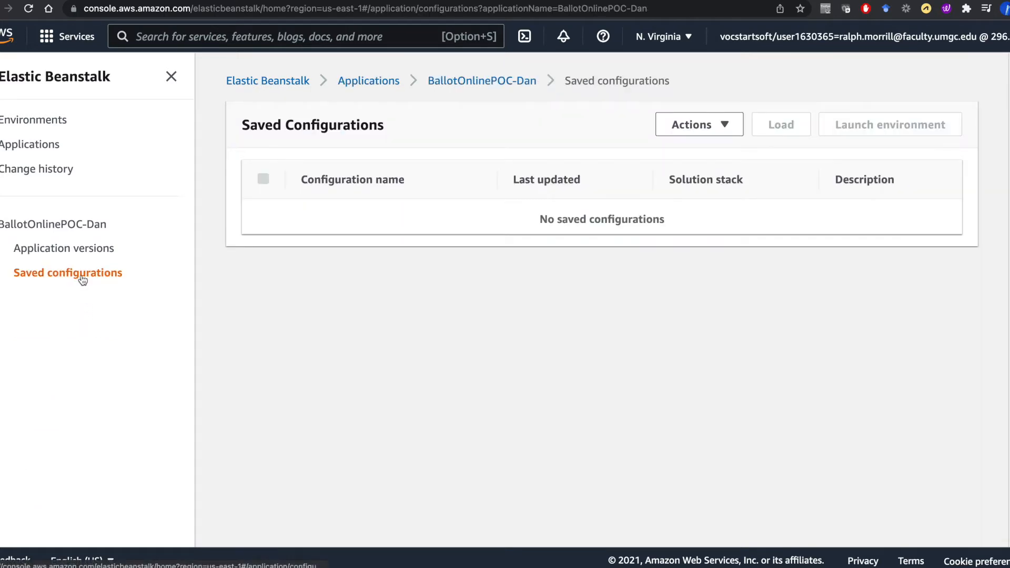
click(731, 131)
Step: Look over the new application's environments table and open its environment to see the creation events
click(482, 82)
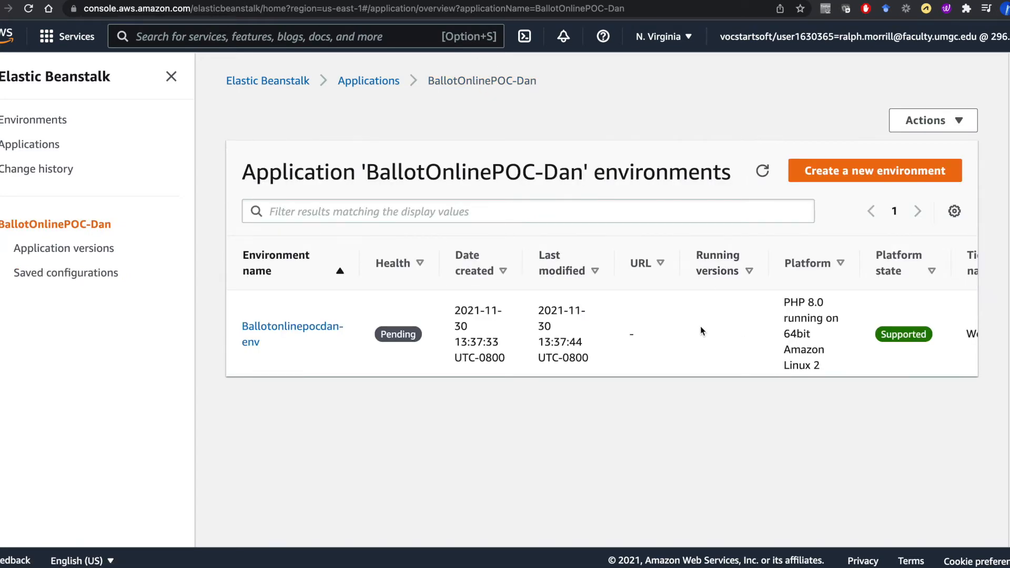
scroll(701, 327, right, 3)
scroll(701, 327, left, 3)
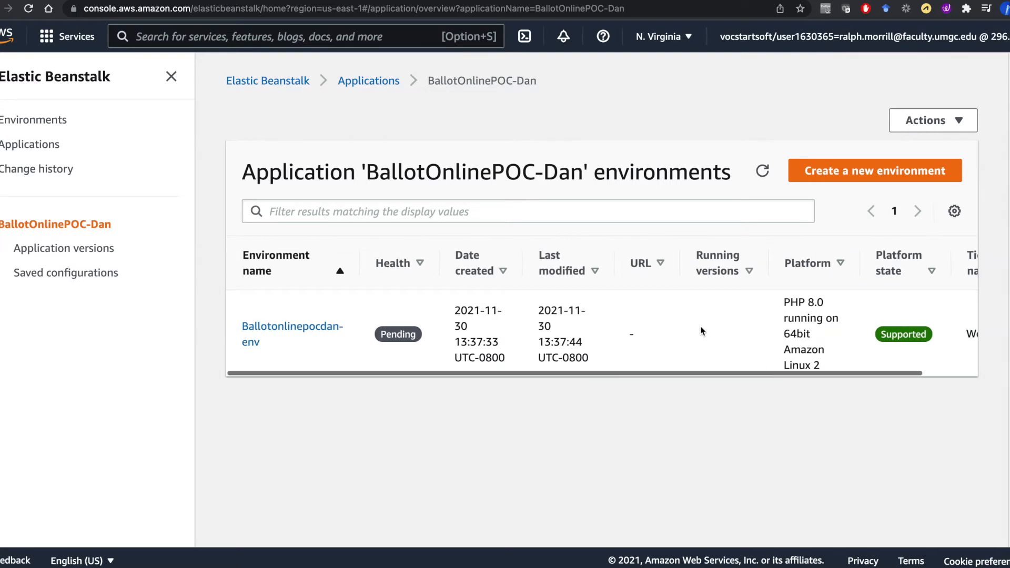
click(310, 331)
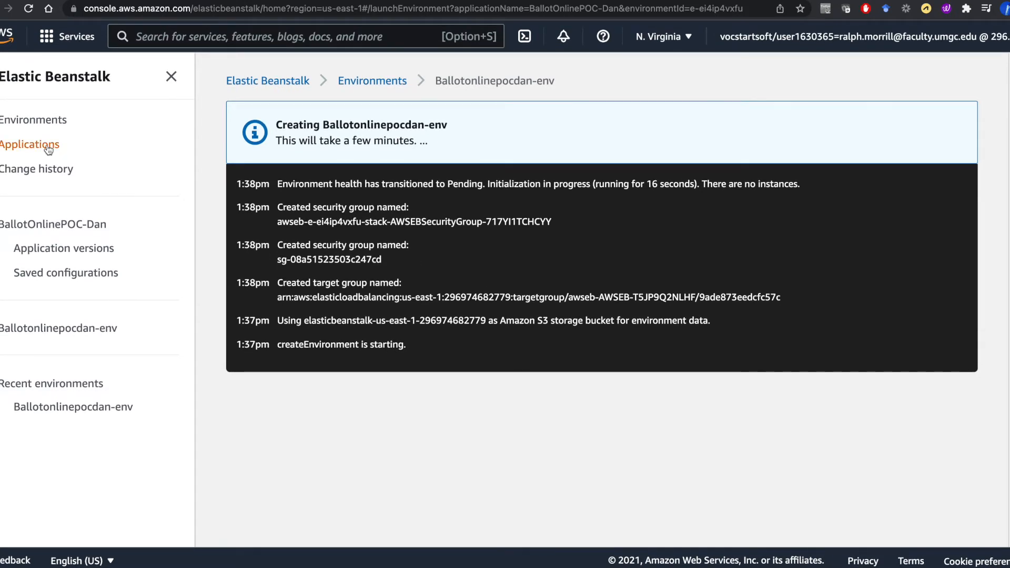
Step: Look through all environments and all applications, sorting the applications by ARN, and view the change history
click(46, 124)
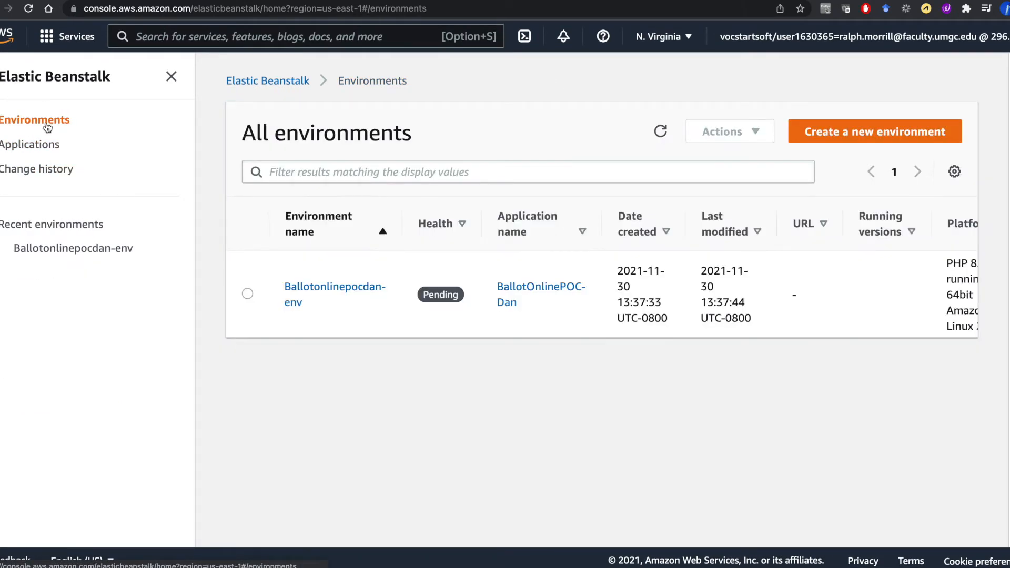
click(39, 148)
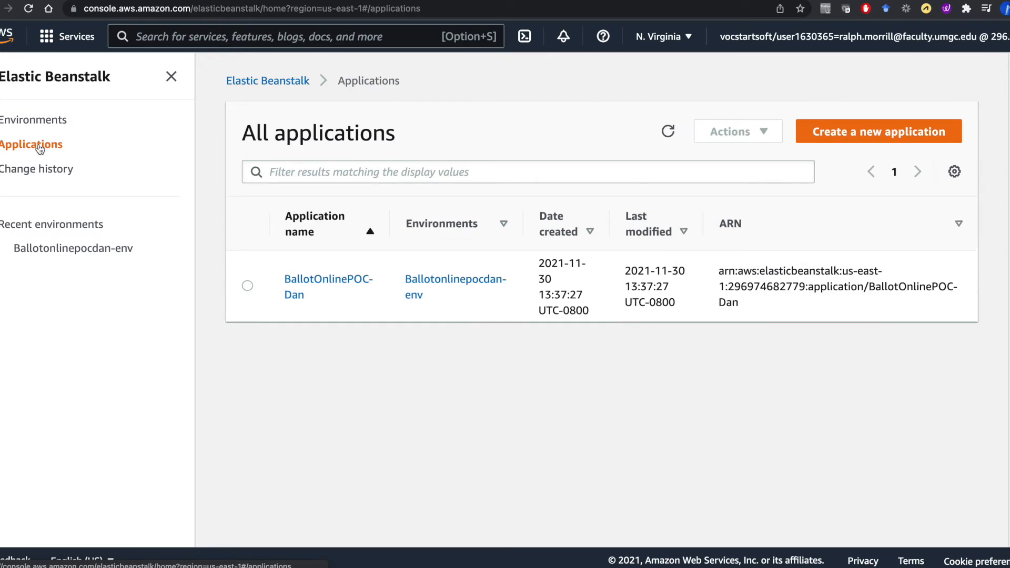
click(959, 225)
click(958, 225)
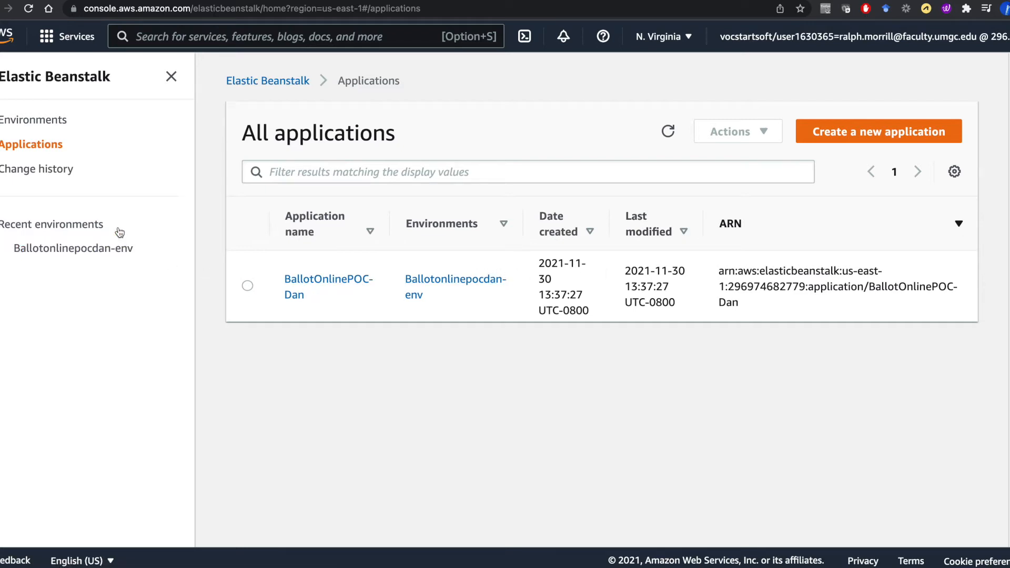
click(42, 170)
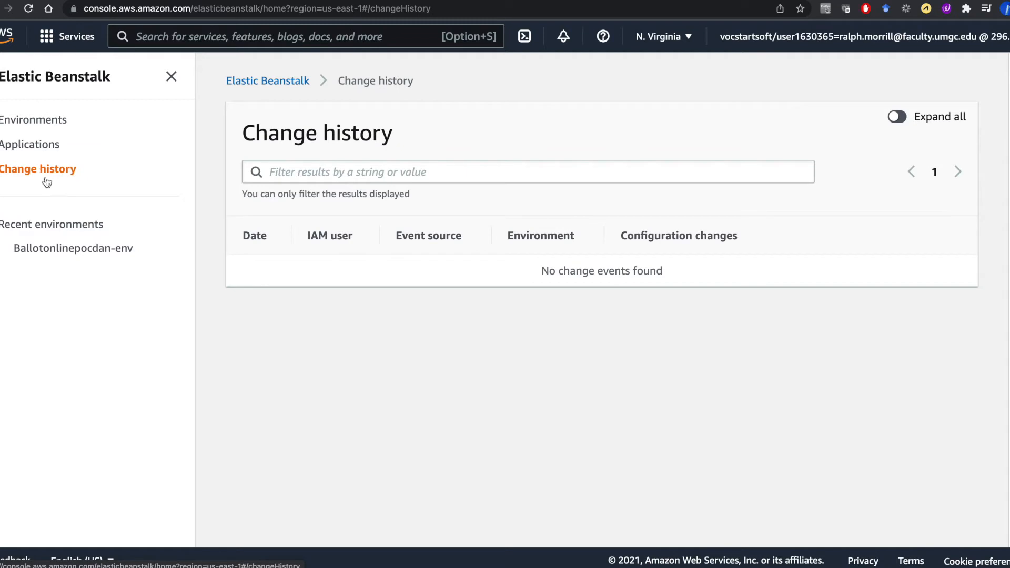
Step: Return to the new environment and open its configuration page
click(62, 249)
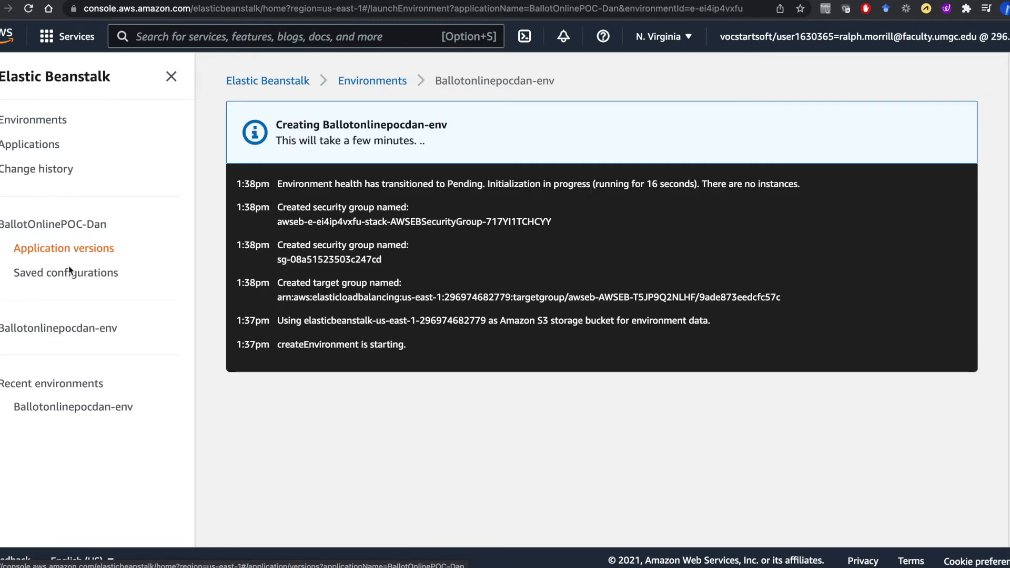
click(69, 410)
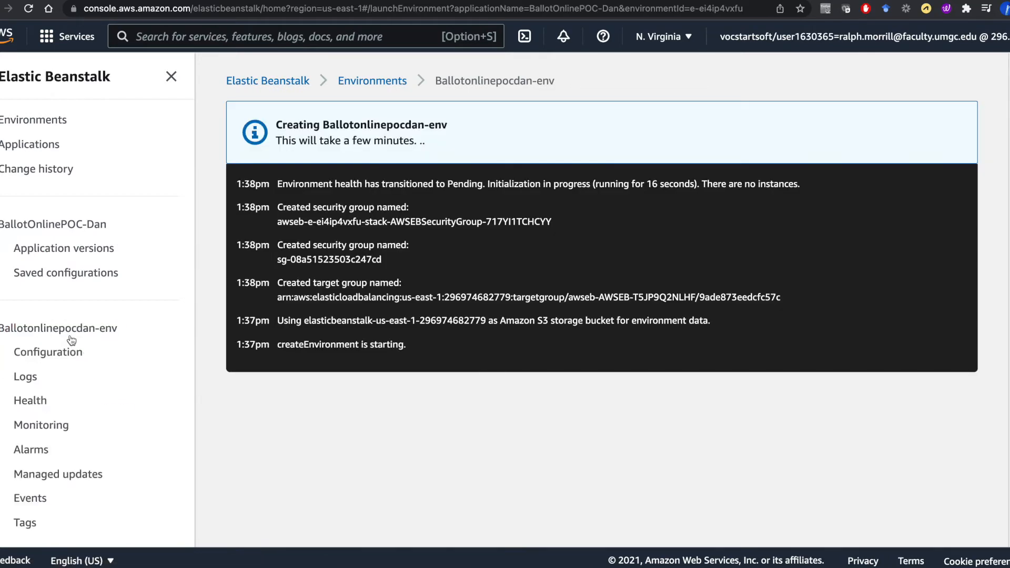
scroll(76, 361, down, 3)
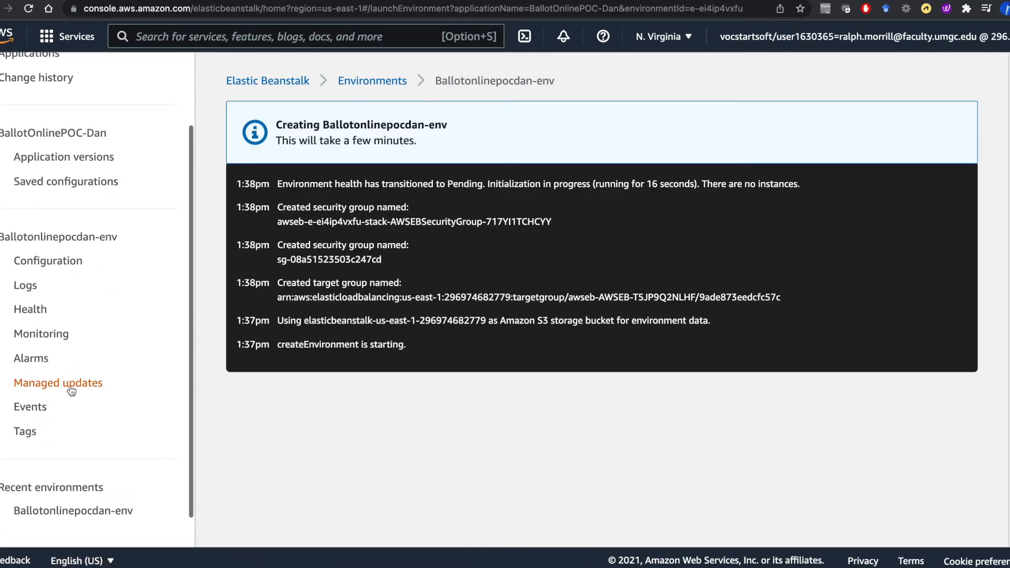
scroll(79, 336, up, 3)
click(47, 351)
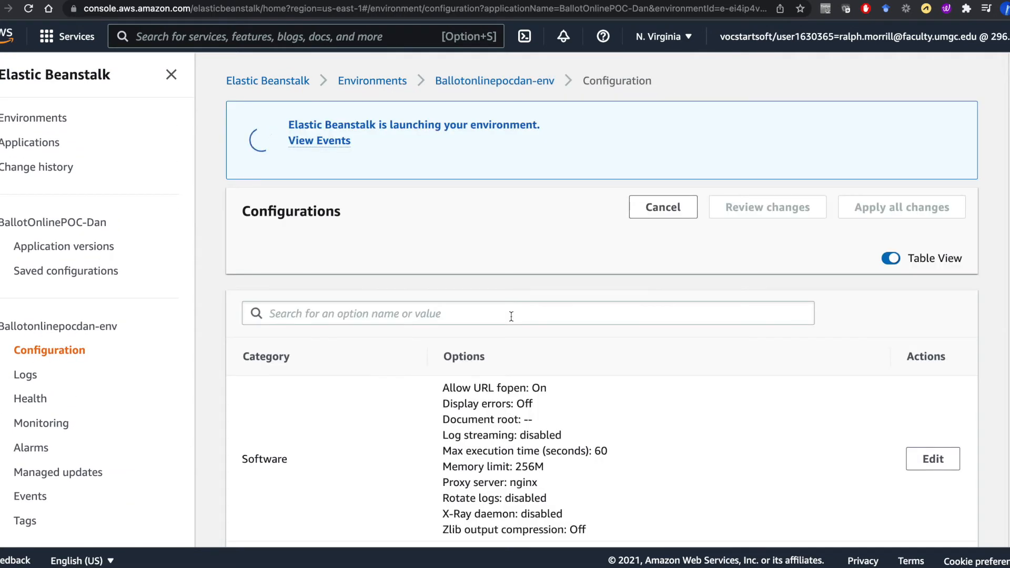
Step: Examine the Software, Instances and Capacity options in the environment's configuration table
scroll(511, 316, down, 2)
scroll(511, 316, down, 2)
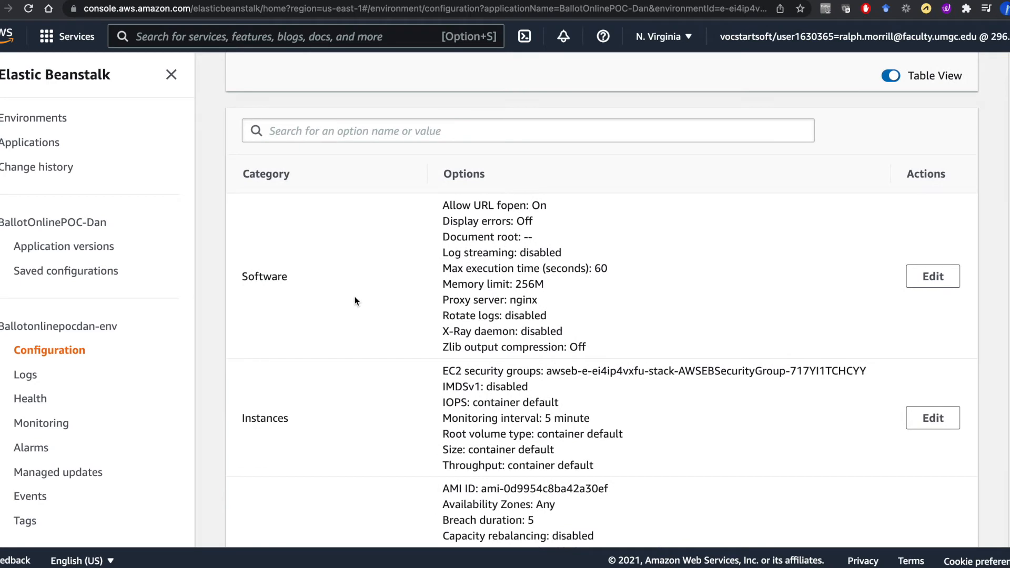
scroll(355, 299, down, 1)
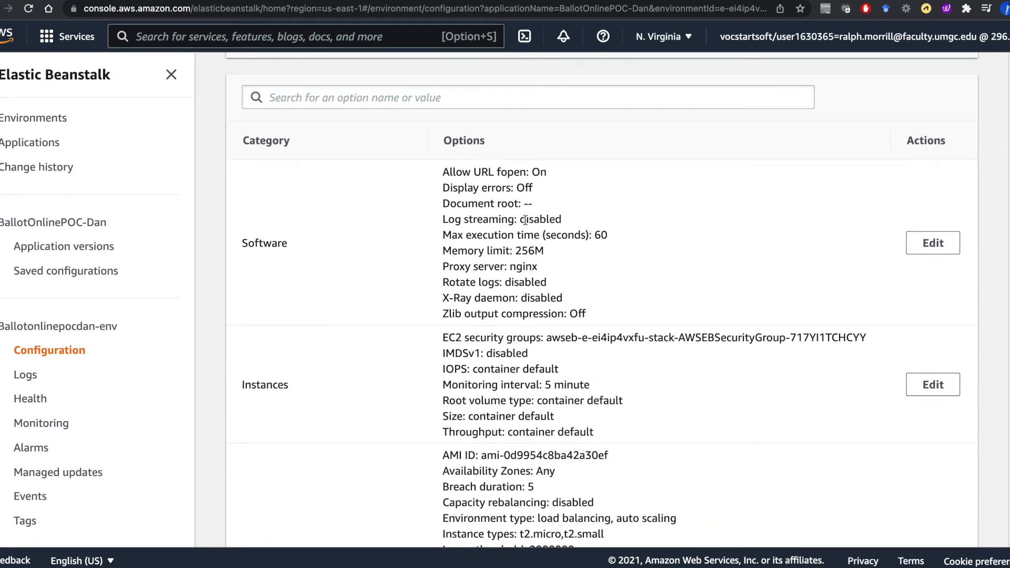
scroll(528, 221, down, 4)
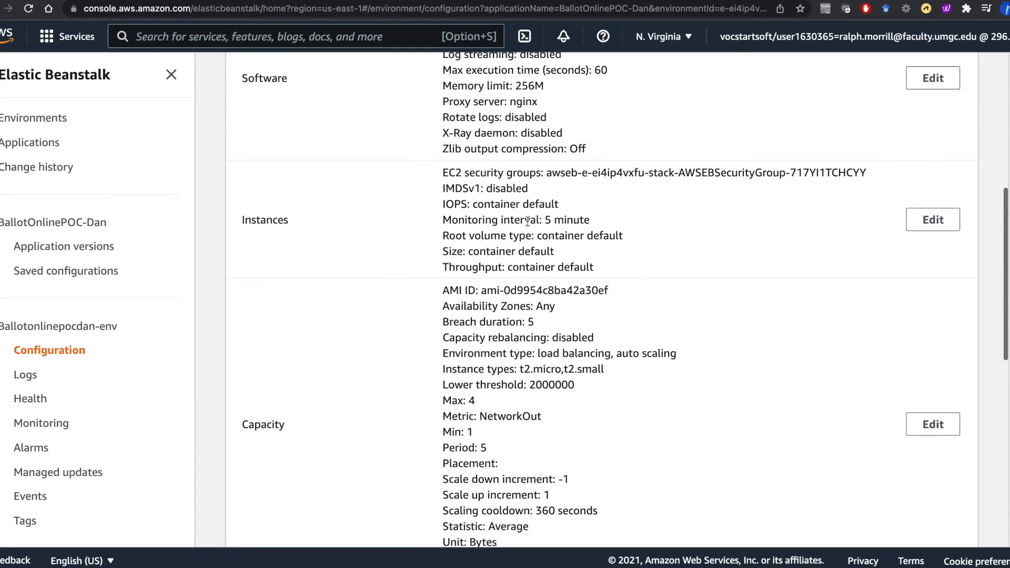
scroll(527, 224, down, 3)
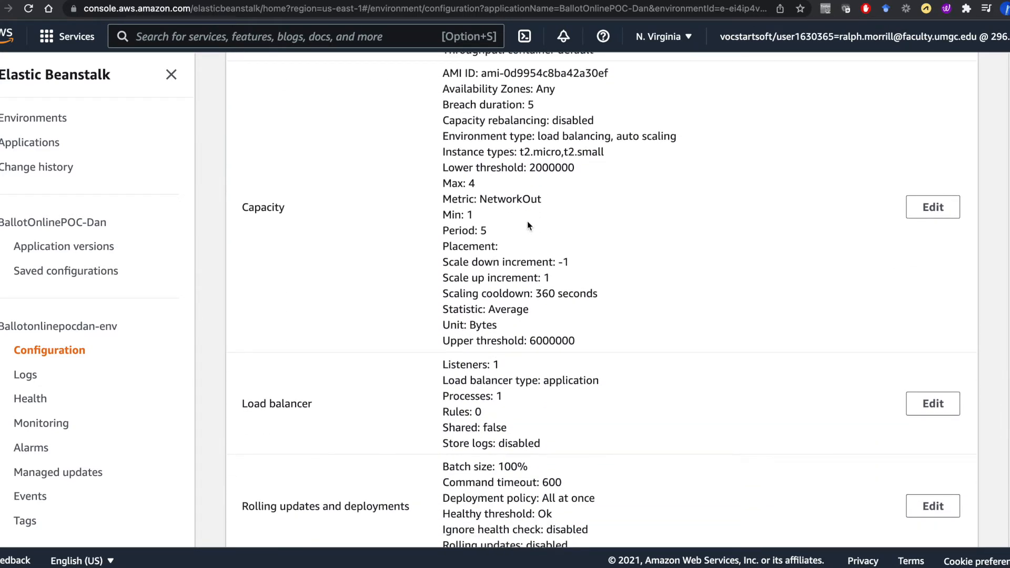
Step: Examine the AMI ID and the Max and Min values in the Capacity category
drag(477, 182, 446, 182)
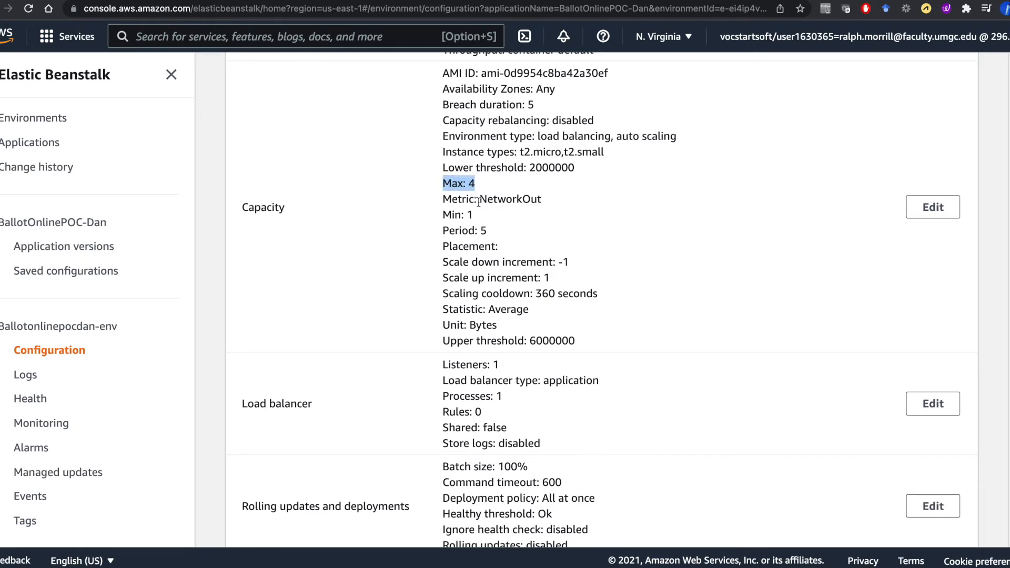
scroll(478, 202, up, 1)
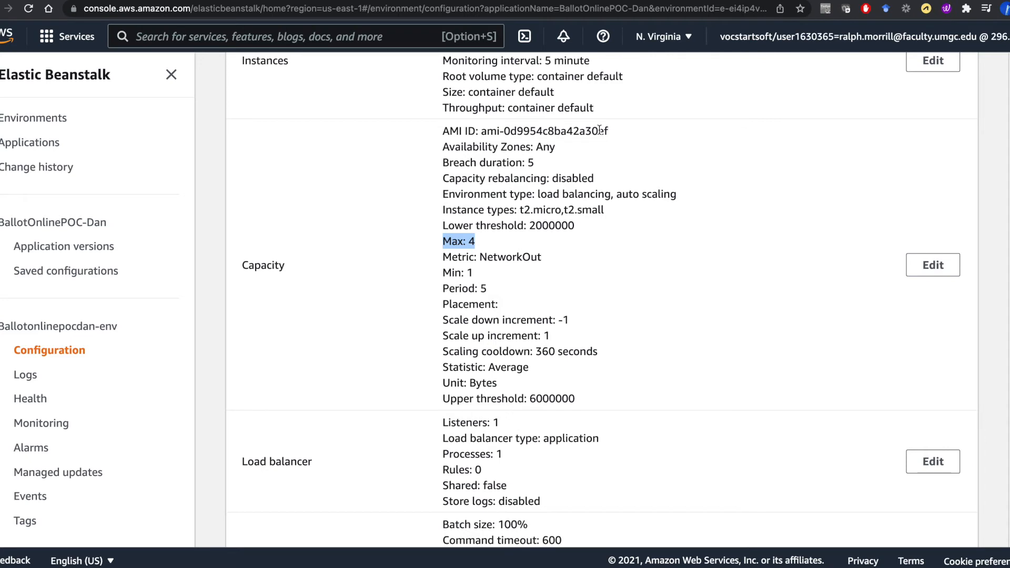
drag(610, 131, 435, 125)
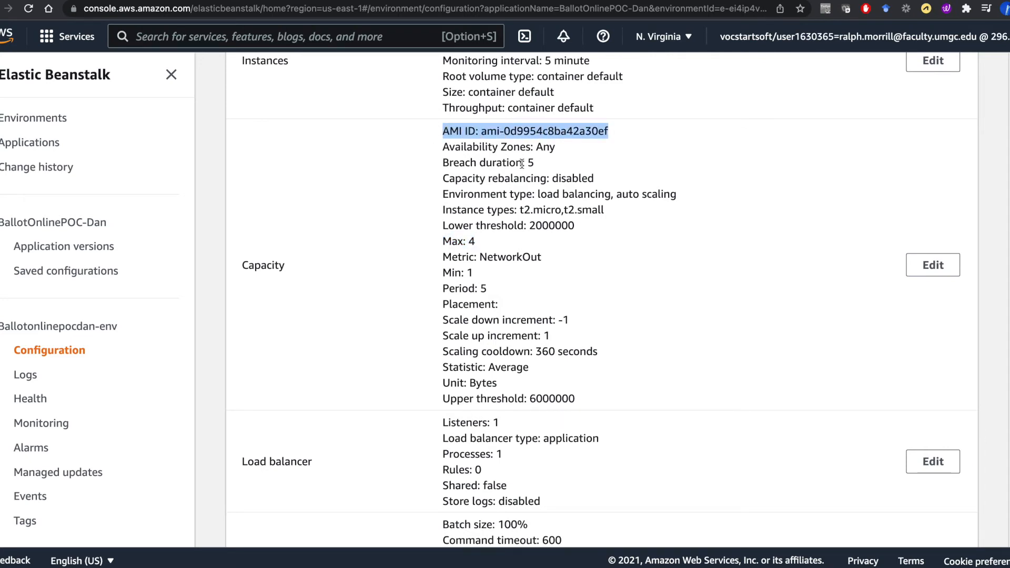
drag(480, 242, 441, 241)
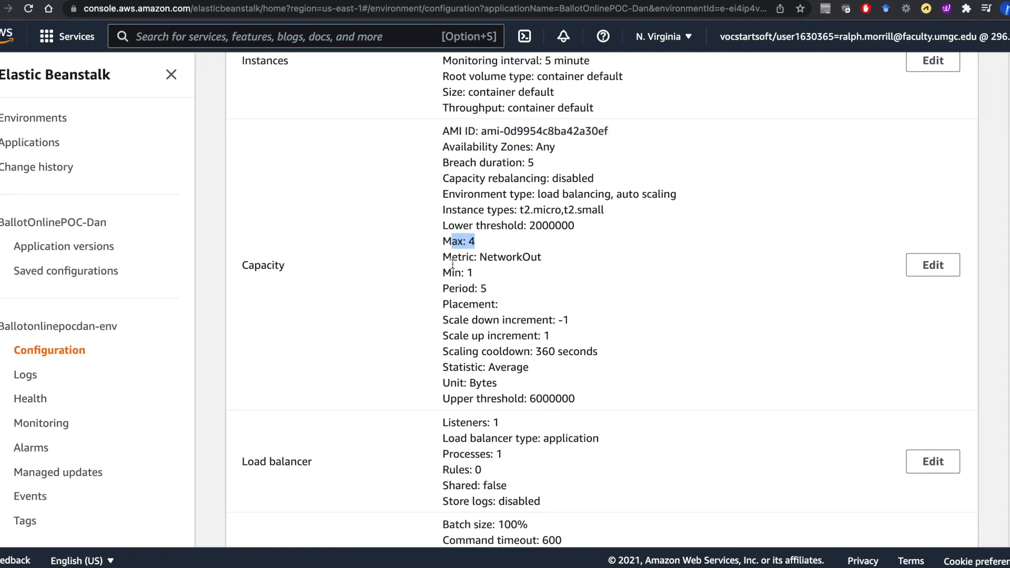
drag(475, 275, 440, 288)
click(503, 277)
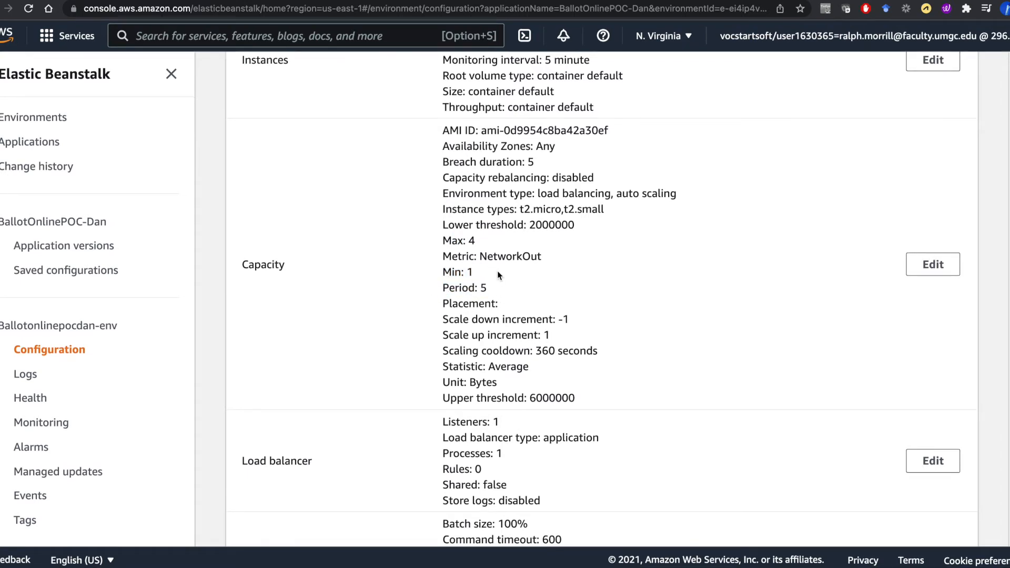
Step: Examine the instance types and the scale up and scale down increments in the Capacity category
drag(608, 210, 452, 209)
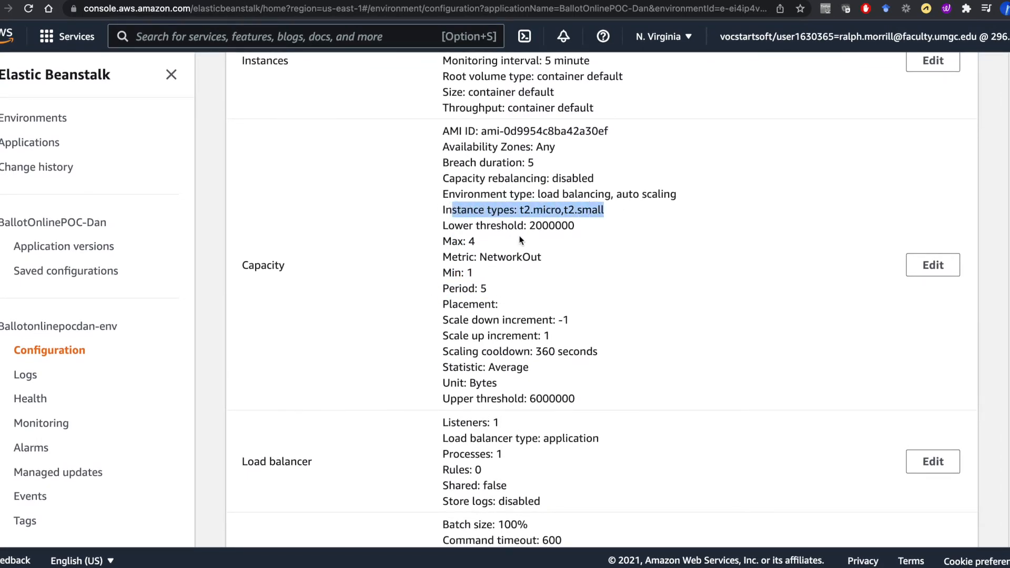
scroll(520, 235, down, 3)
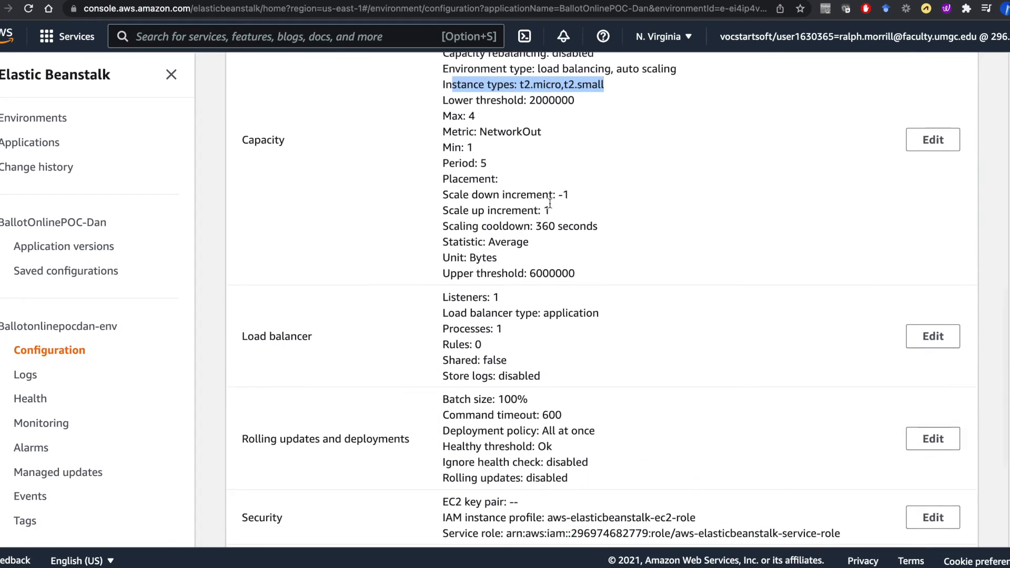
drag(553, 211, 460, 211)
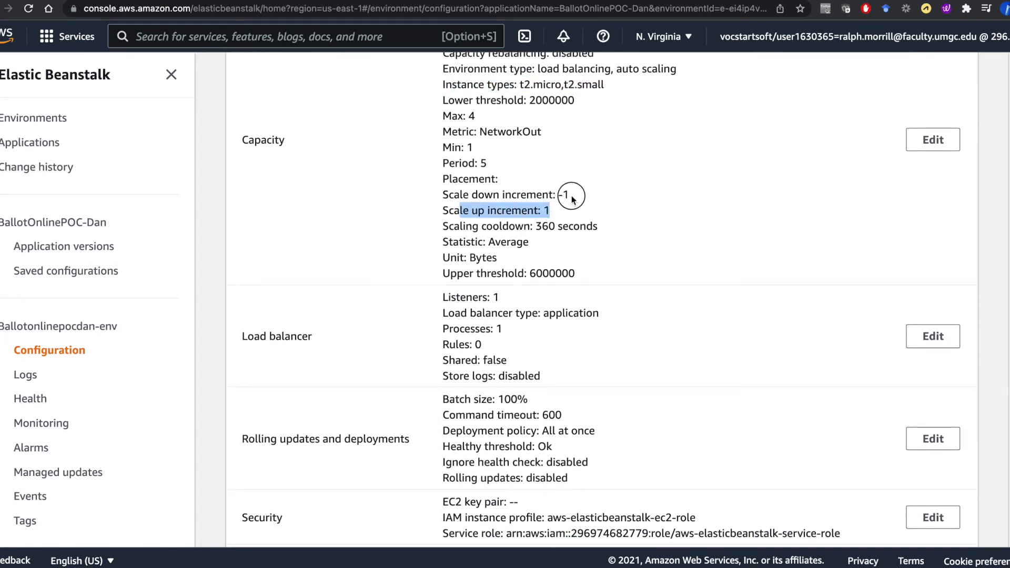
drag(575, 197, 452, 196)
click(491, 216)
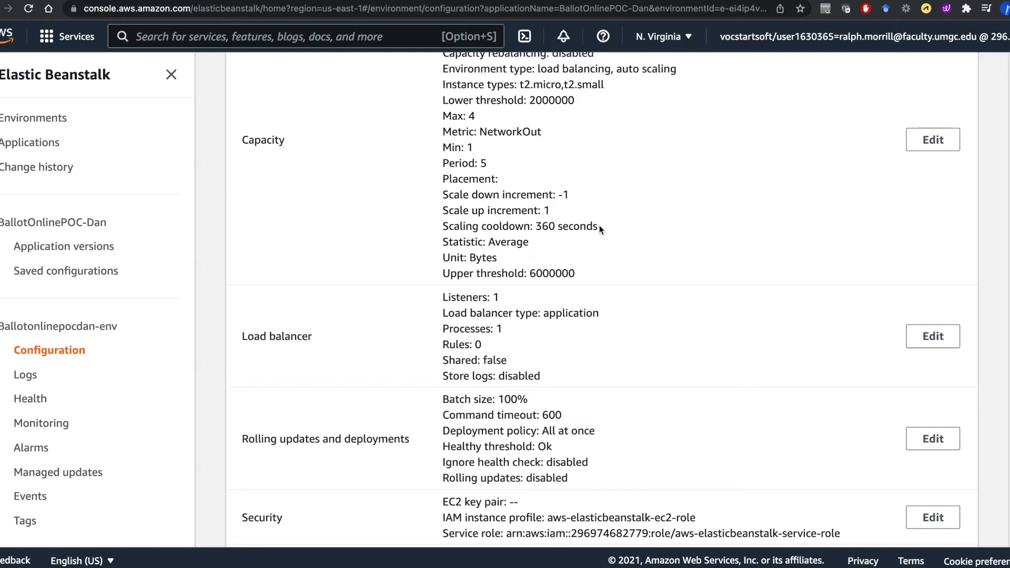
Step: Examine the remaining configuration categories from Load balancer and Rolling updates and deployments through Network and Database
scroll(600, 229, down, 2)
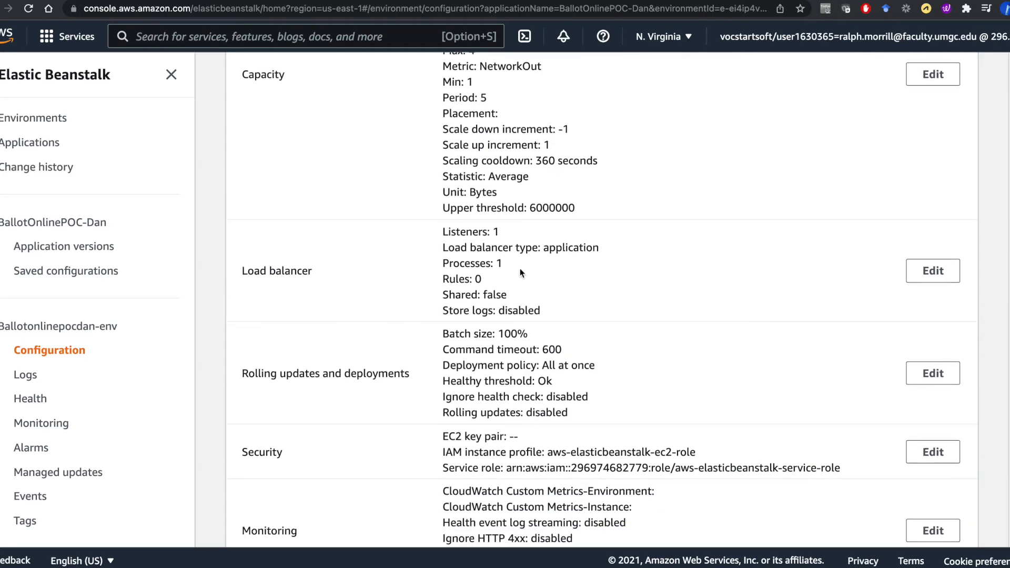
scroll(552, 298, down, 3)
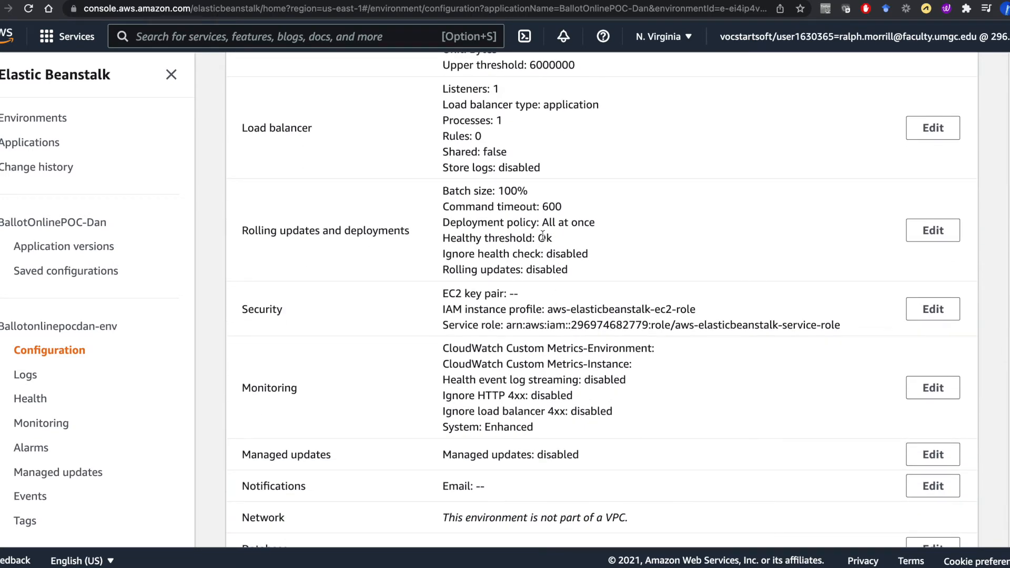
mouse_move(569, 269)
mouse_down()
mouse_move(453, 267)
mouse_move(445, 255)
mouse_up()
click(496, 261)
scroll(530, 257, down, 1)
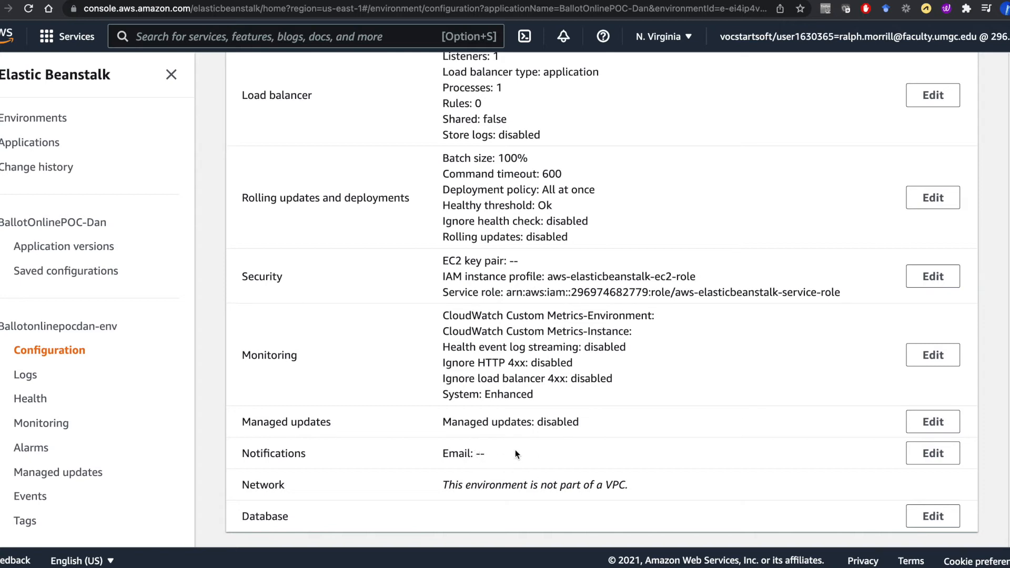
drag(657, 486, 658, 486)
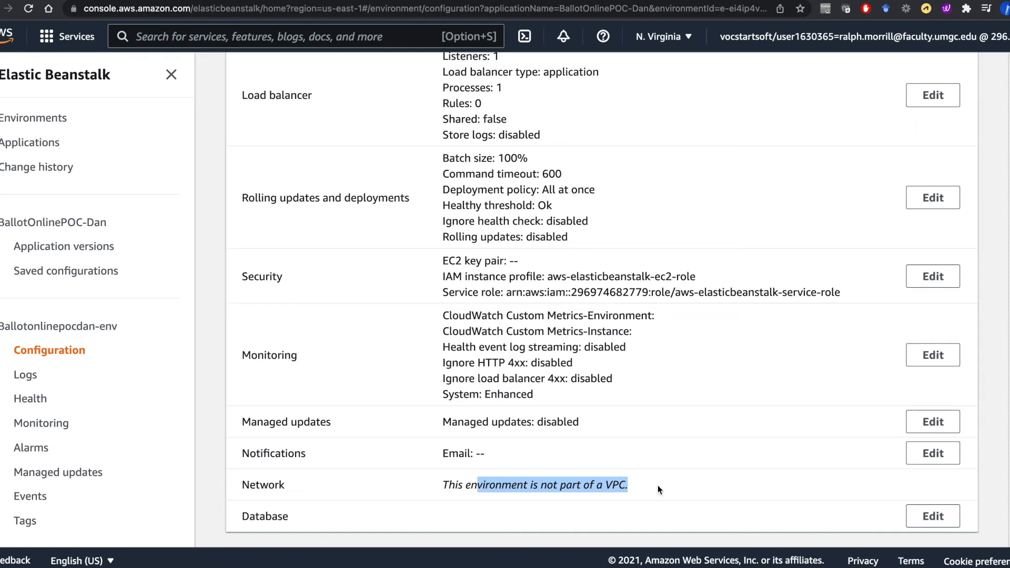
scroll(658, 486, up, 5)
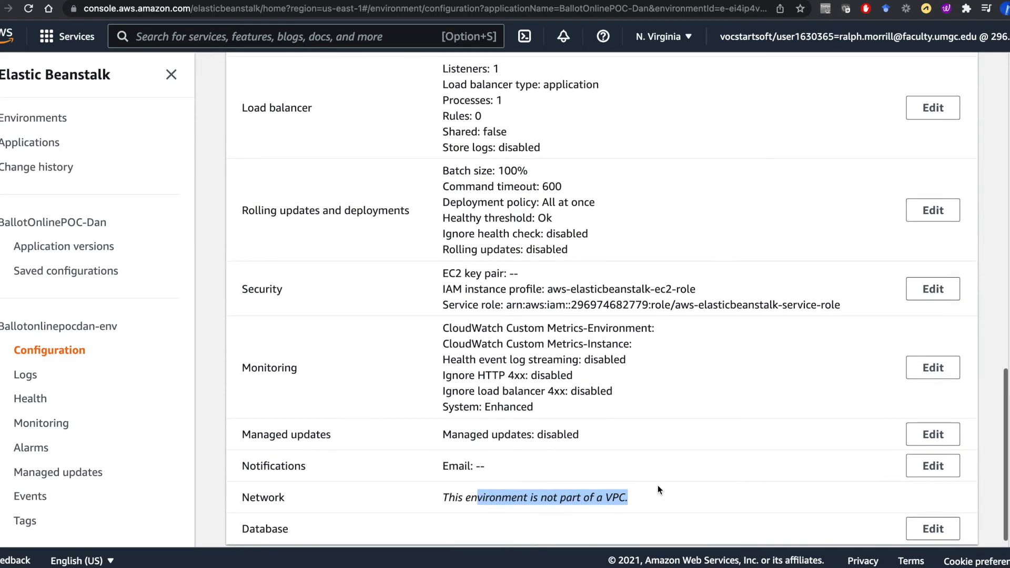
scroll(665, 466, up, 10)
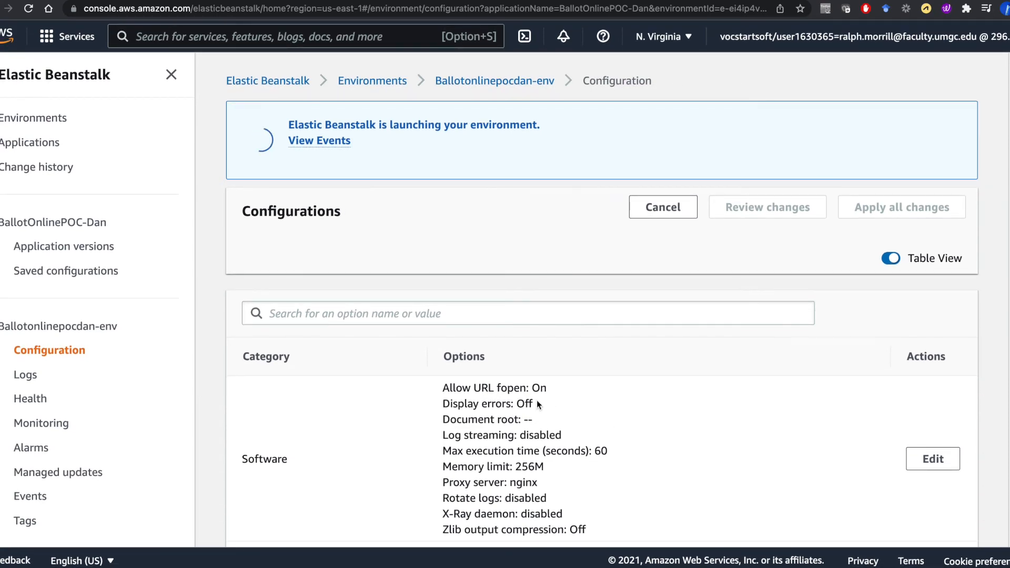
Step: Look through the environment's logs, enhanced health overview and monitoring graphs
click(30, 375)
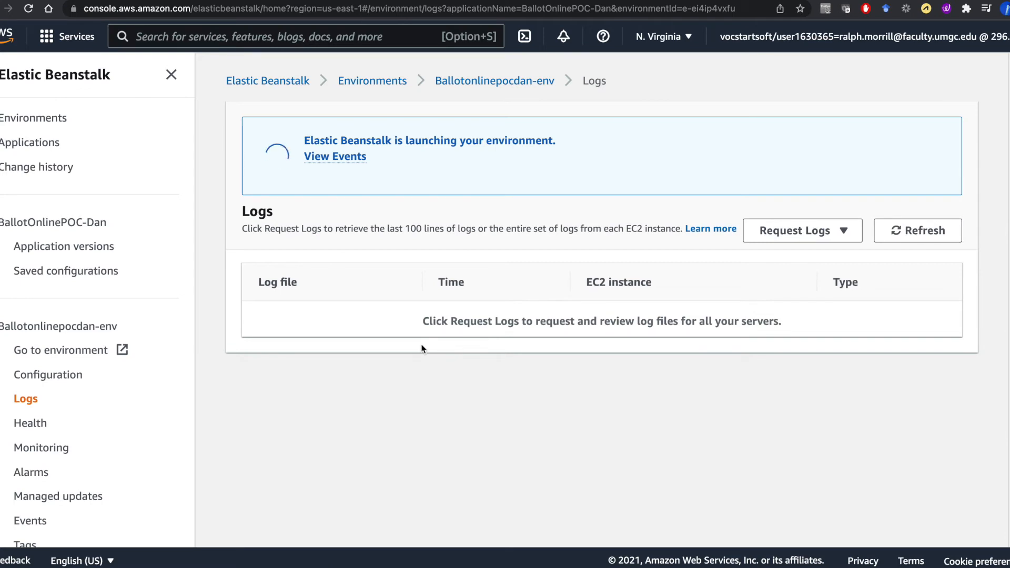
click(31, 426)
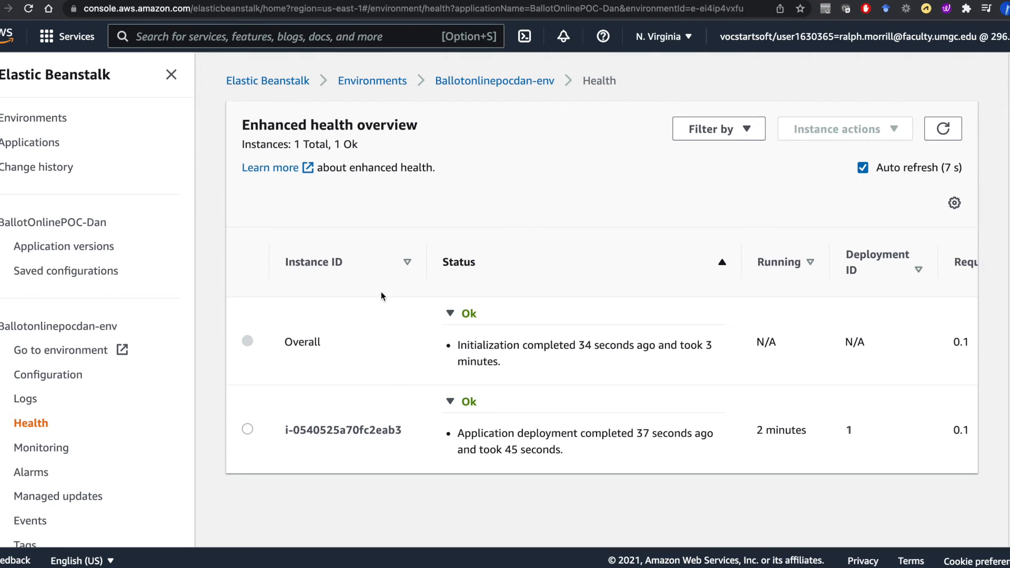
click(41, 447)
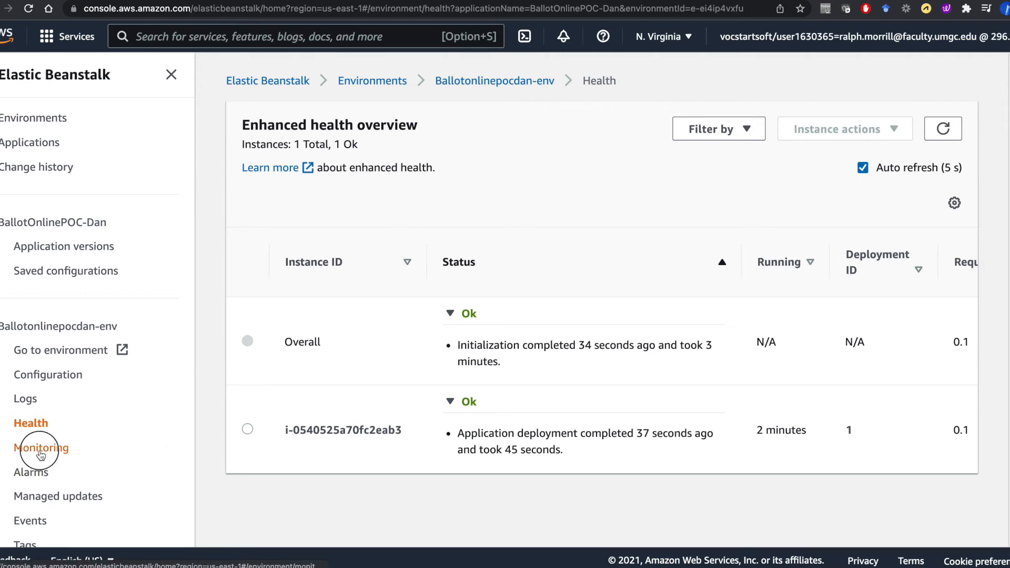
scroll(352, 377, down, 3)
scroll(355, 382, down, 6)
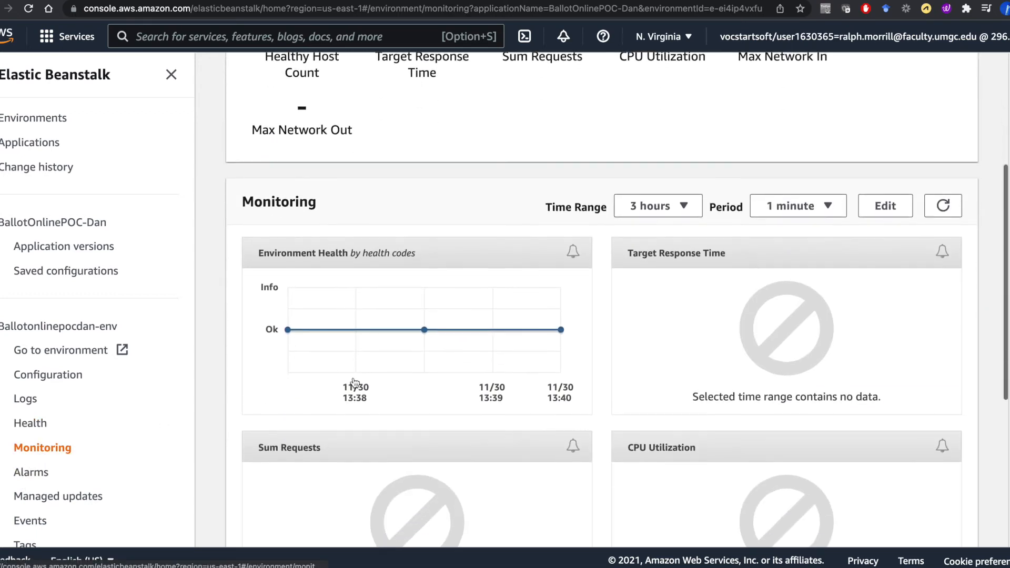
scroll(355, 383, down, 1)
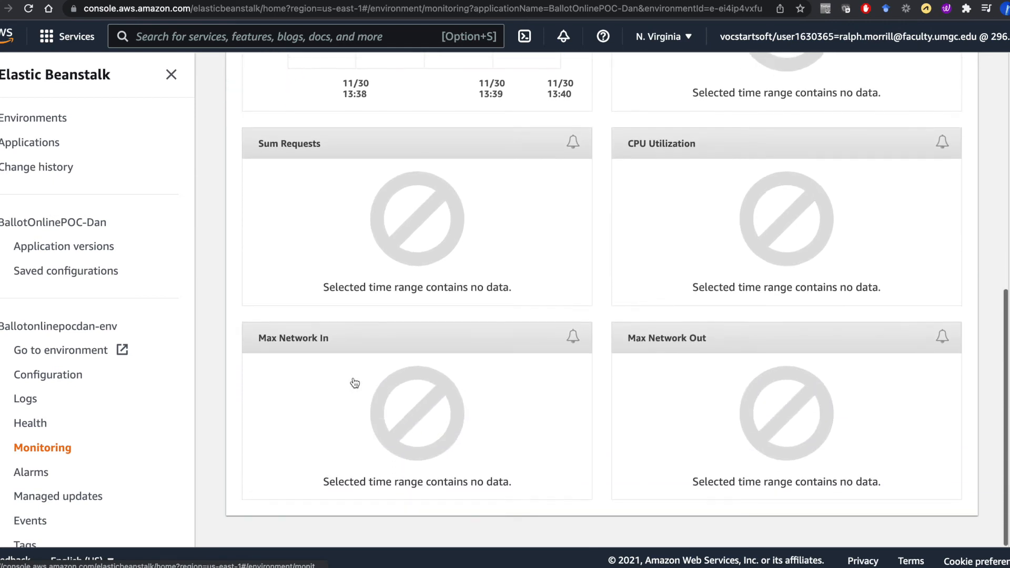
scroll(355, 383, up, 10)
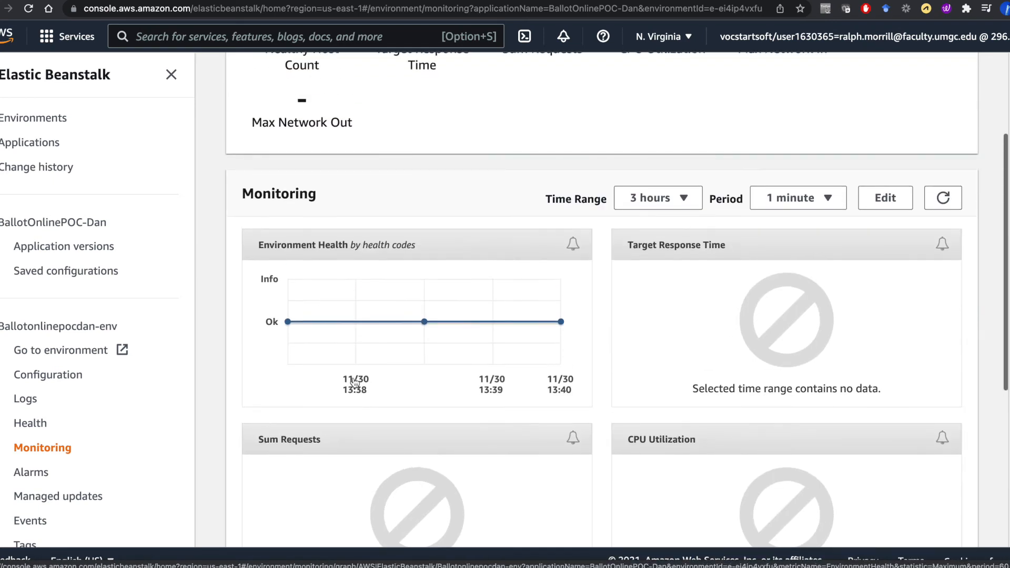
Step: Look through the environment's alarms, managed updates, events and tags
click(32, 473)
scroll(73, 451, down, 3)
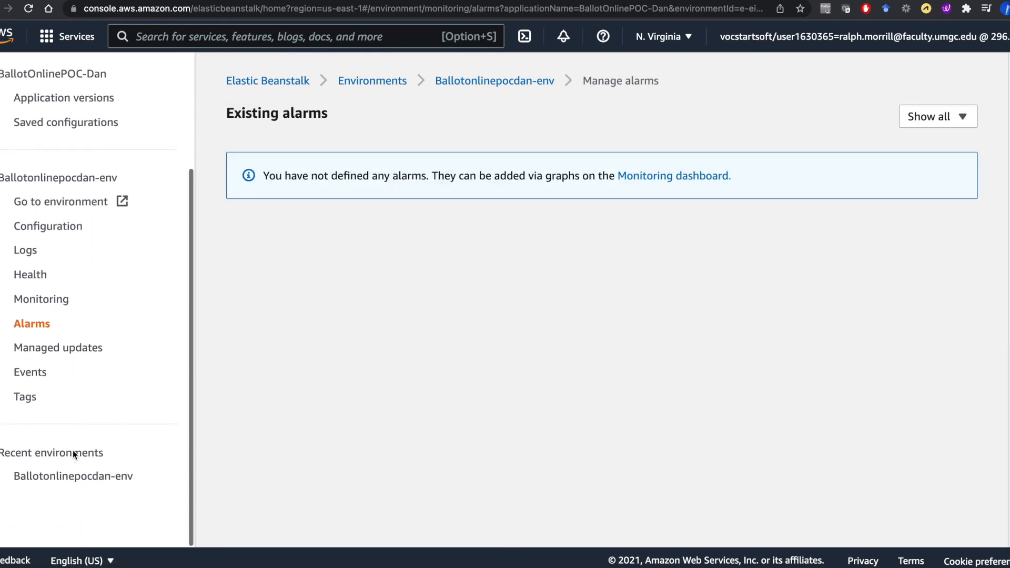
click(56, 350)
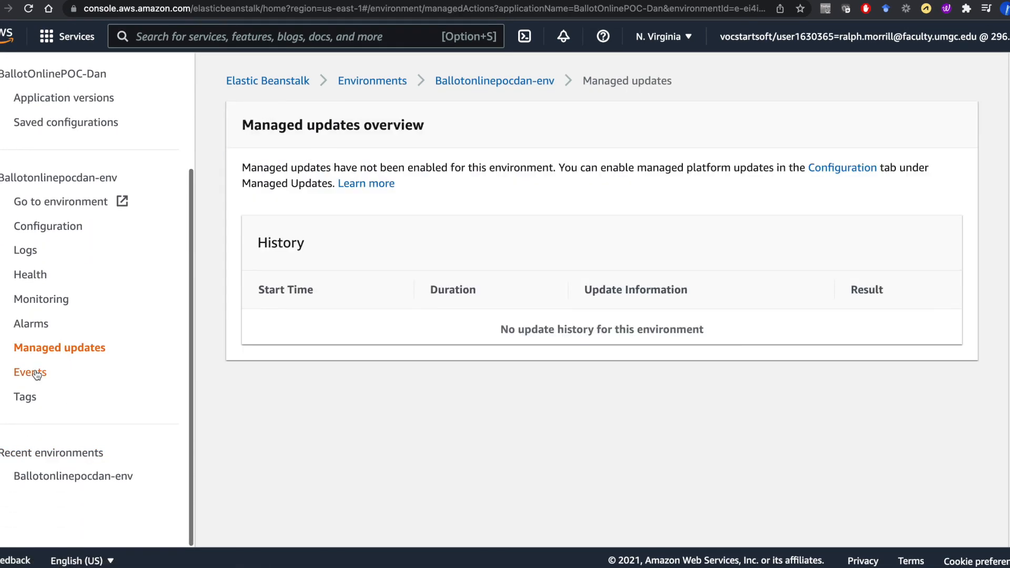
click(37, 375)
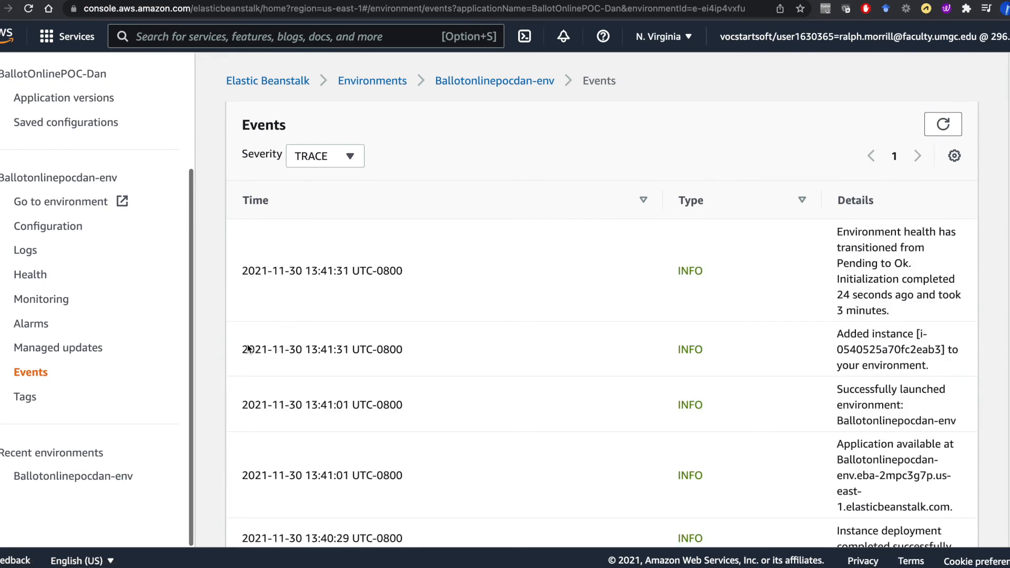
scroll(567, 366, down, 1)
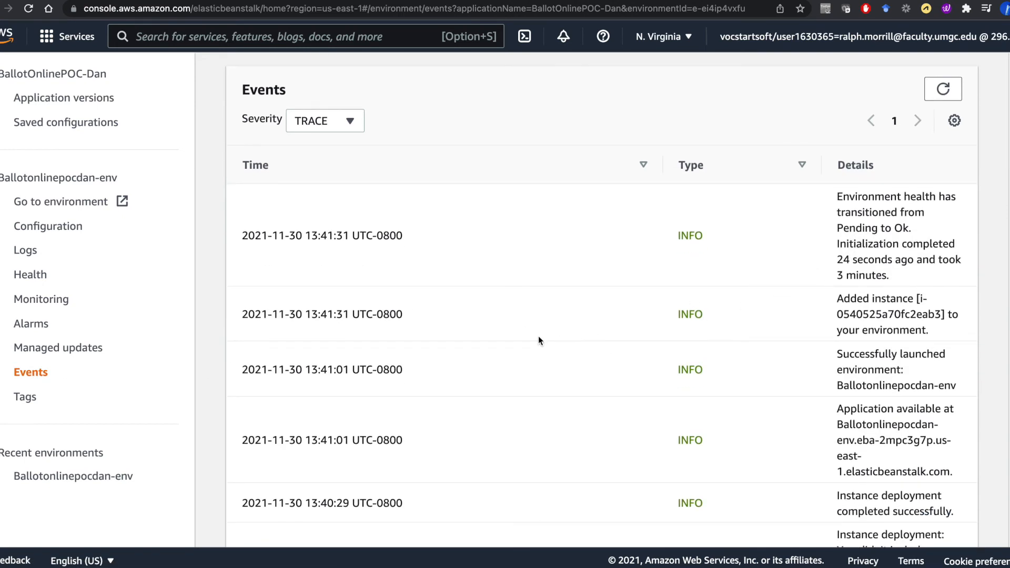
scroll(538, 337, down, 2)
click(25, 398)
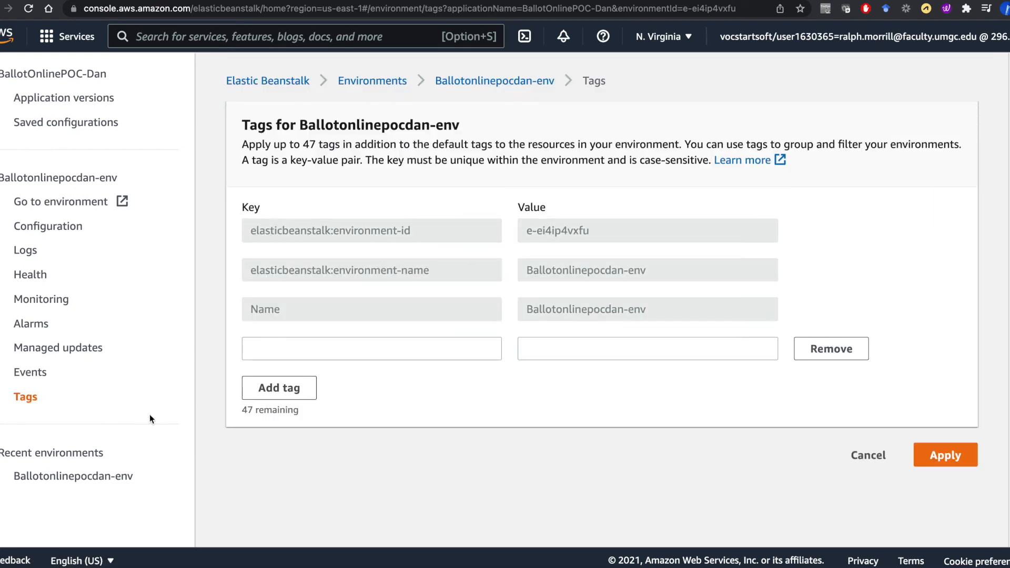
Step: View the BallotOnline application's saved configurations and the actions available for them
scroll(84, 442, up, 3)
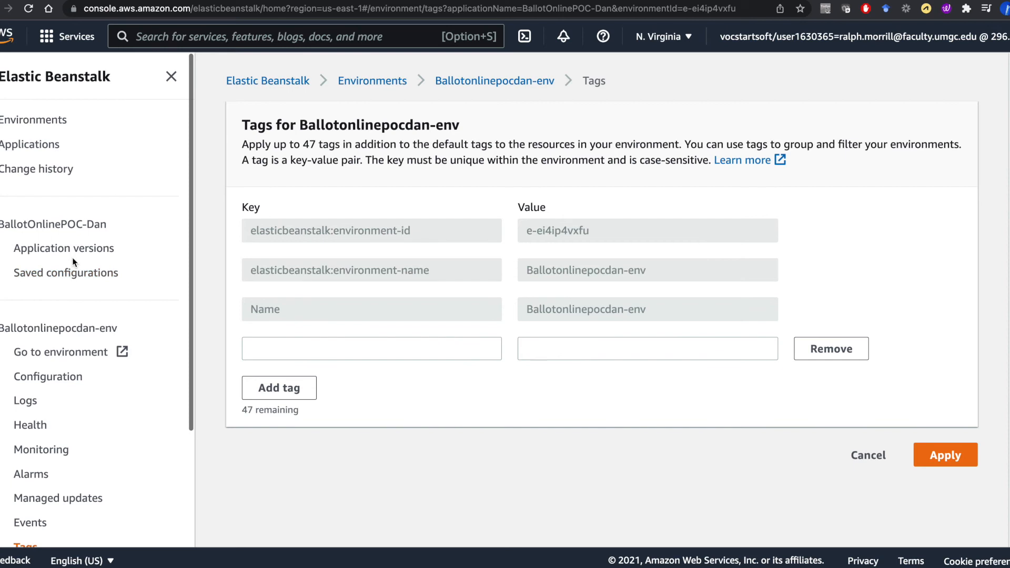
click(75, 273)
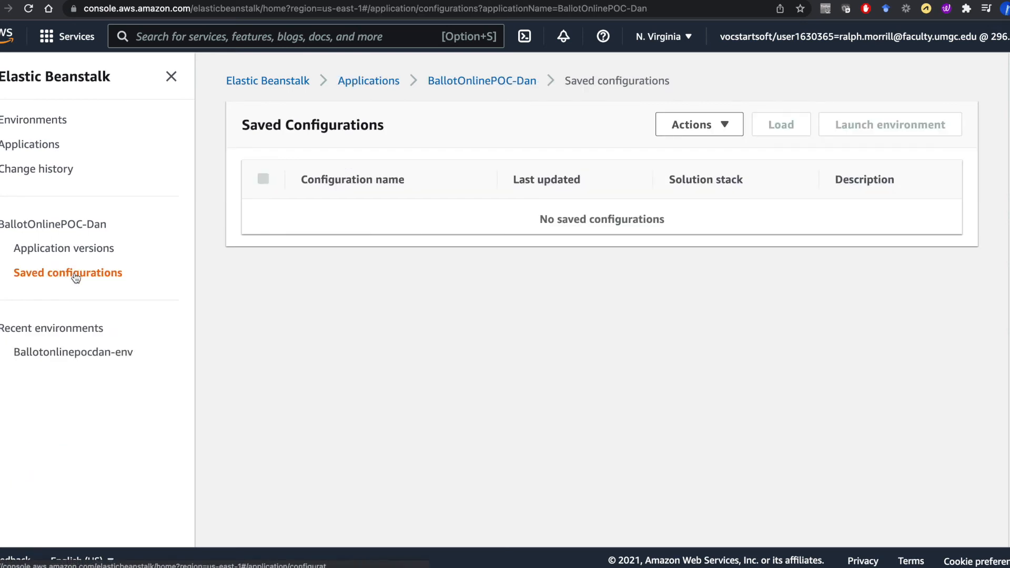
click(717, 131)
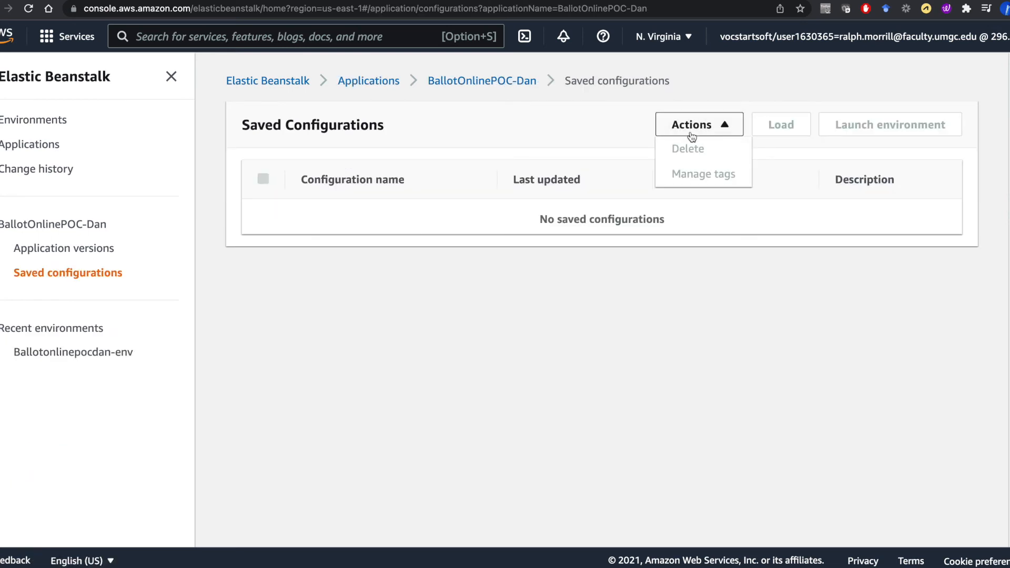
click(472, 142)
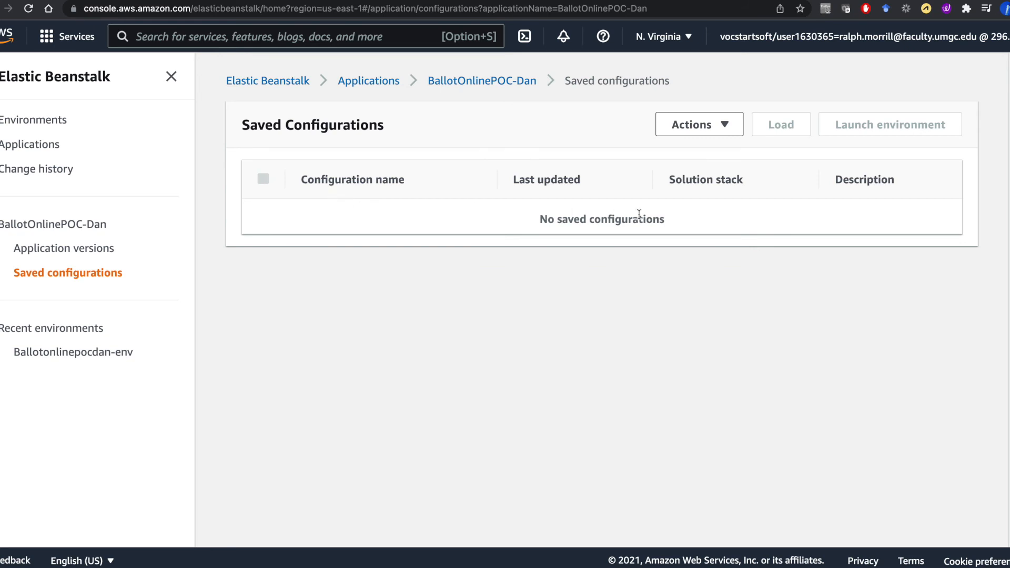
Step: View the application versions with their available actions, and inspect the version lifecycle settings without saving
click(78, 250)
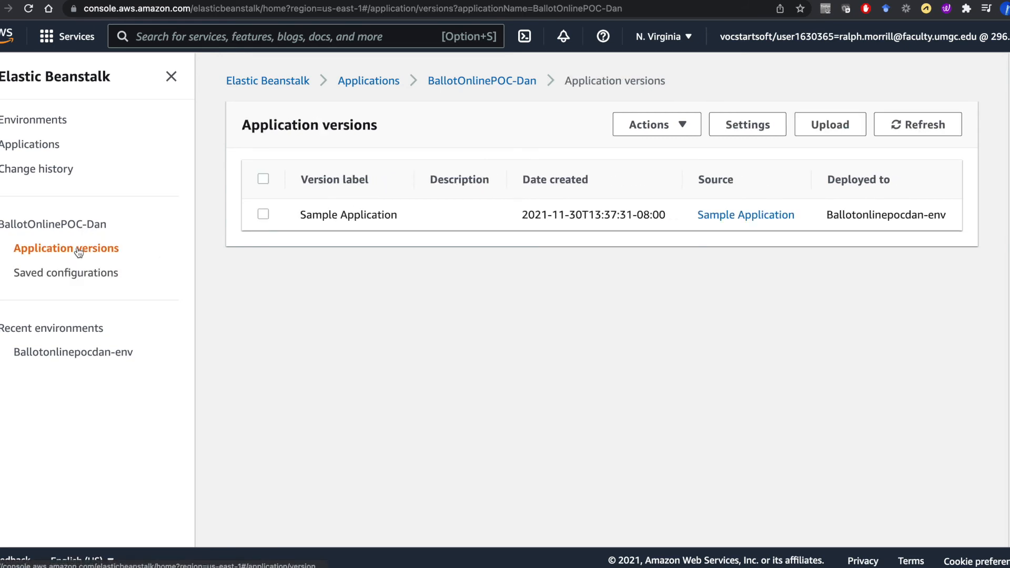
click(683, 127)
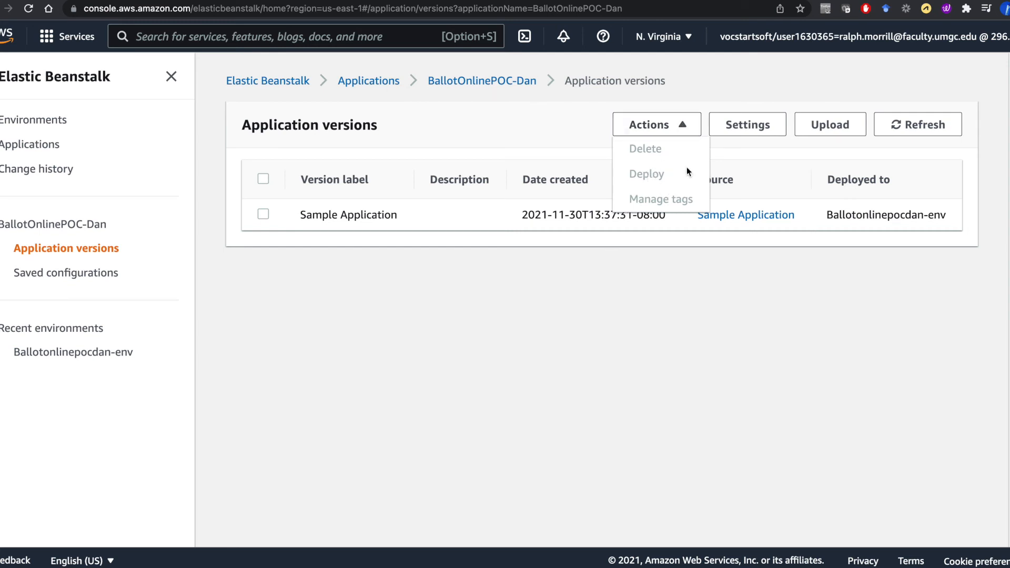
click(763, 129)
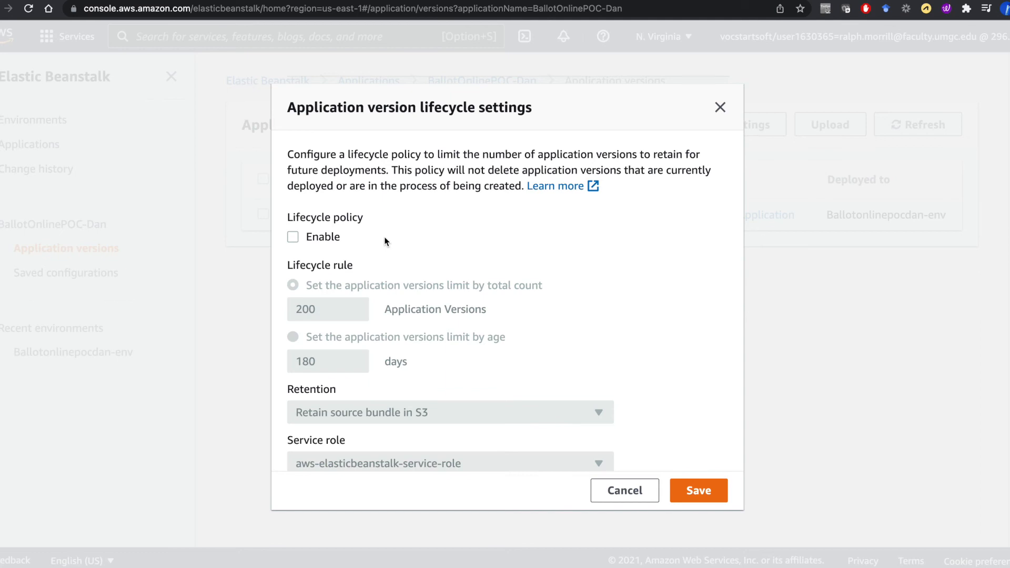
click(627, 491)
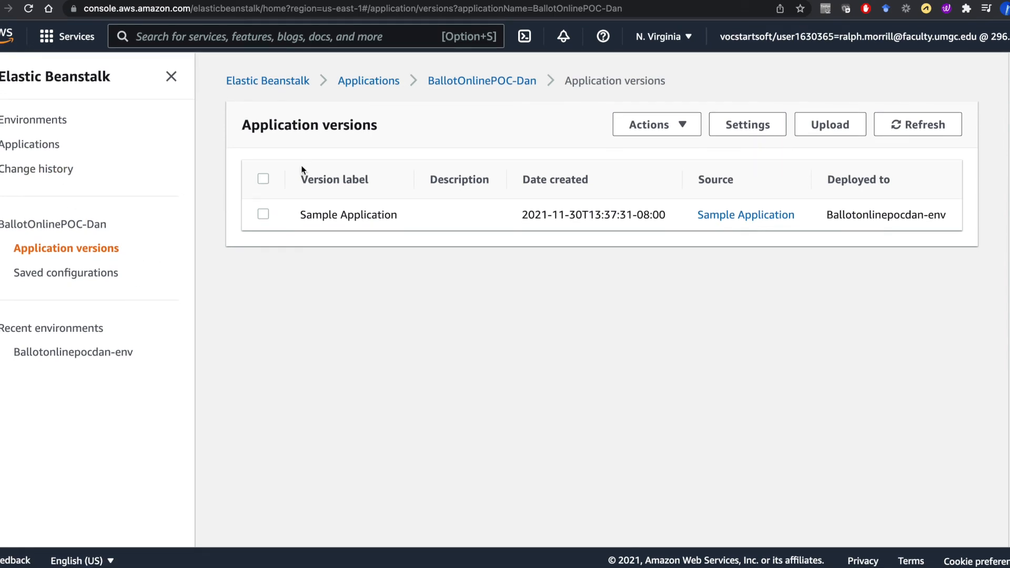
Step: Open the BallotOnline application's environment list and visit the running environment's URL
click(463, 83)
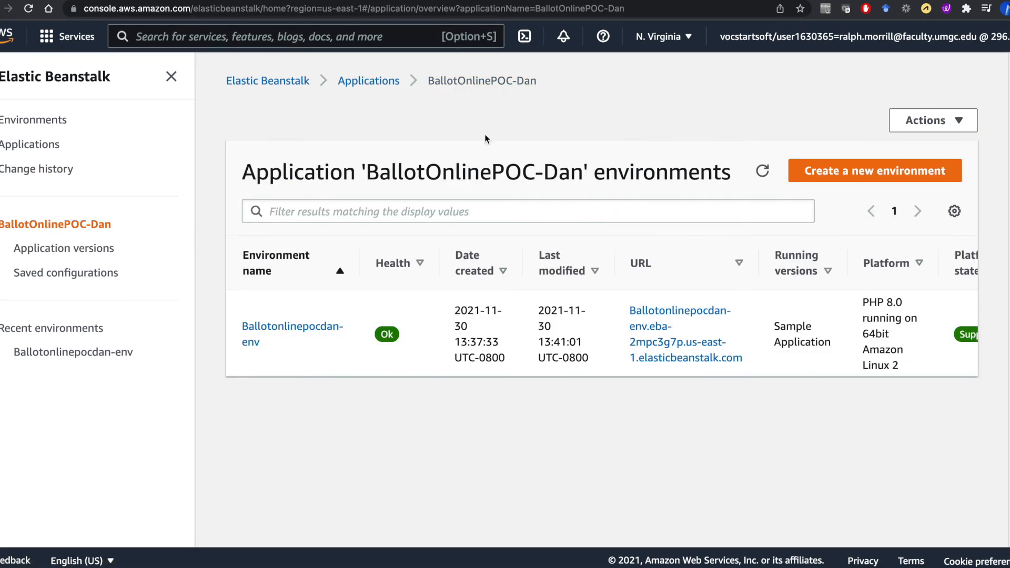
click(659, 339)
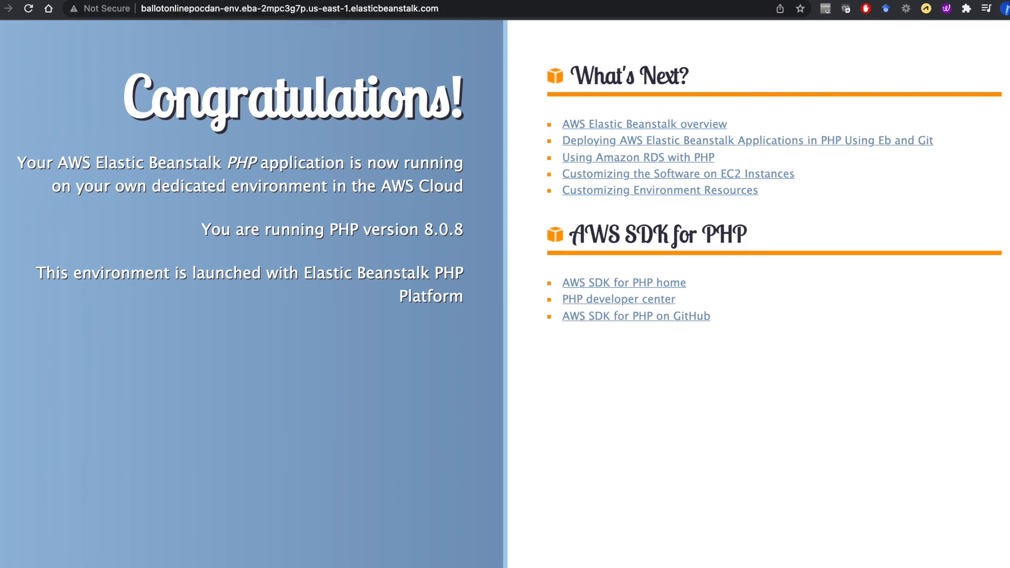
Step: Return from the sample site to the Elastic Beanstalk console and open the list of all applications
click(248, 0)
click(375, 1)
click(1, 8)
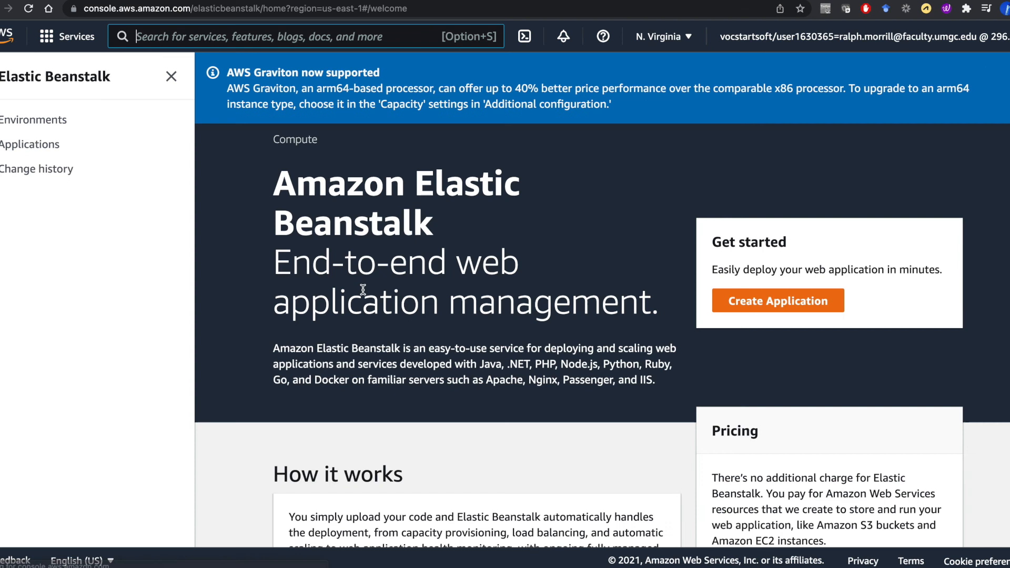
click(51, 121)
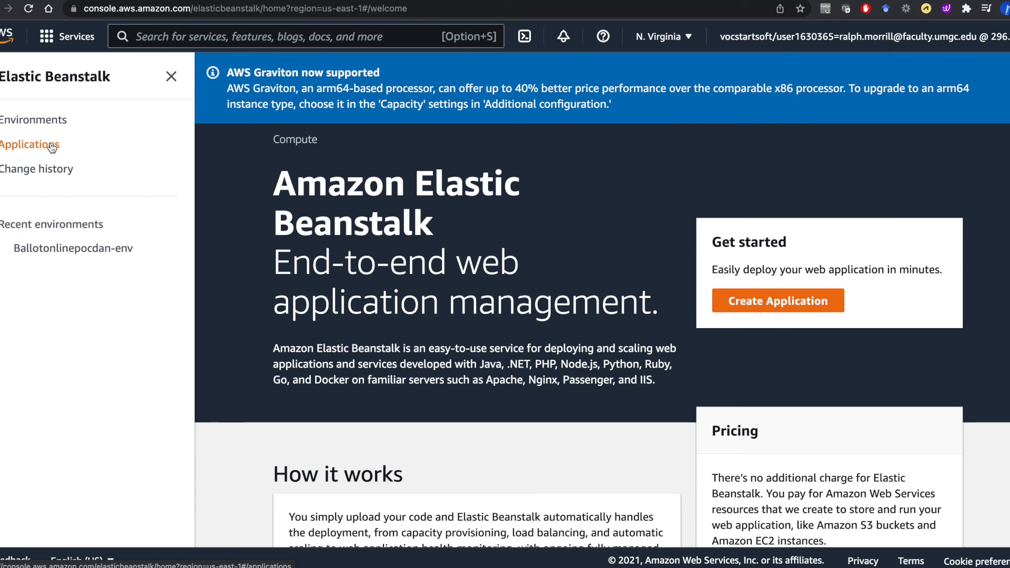
click(1009, 73)
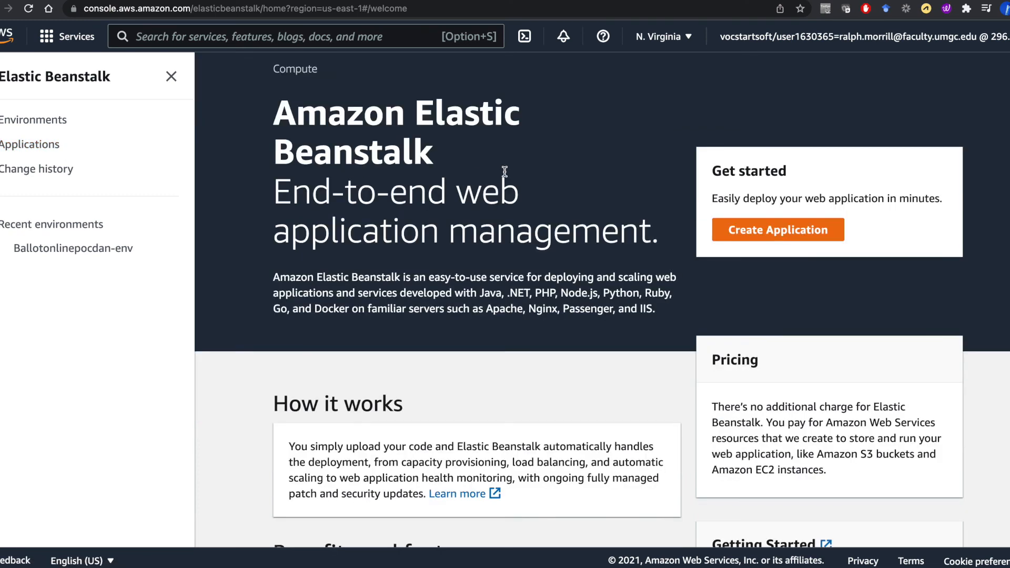
click(27, 143)
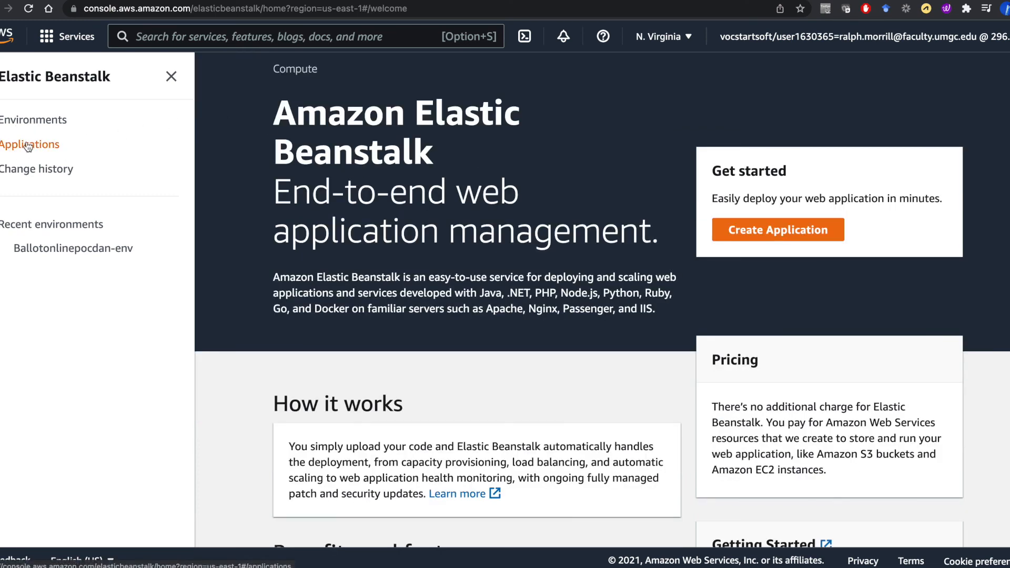
Step: Look over the Elastic Beanstalk welcome page and return through the recent environment to the BallotOnline application's environment list
click(49, 252)
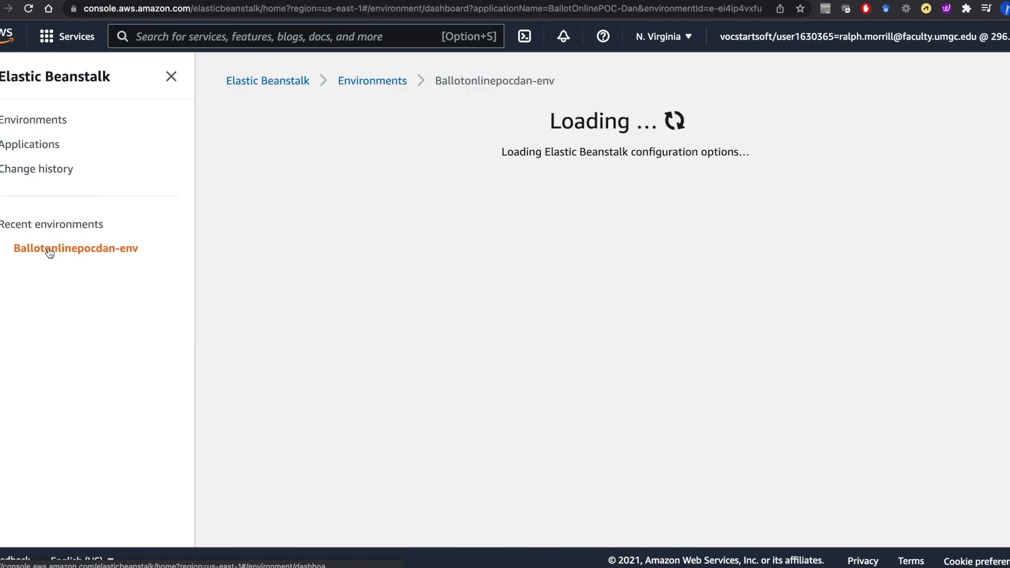
scroll(573, 232, down, 1)
scroll(574, 232, down, 8)
scroll(573, 231, down, 5)
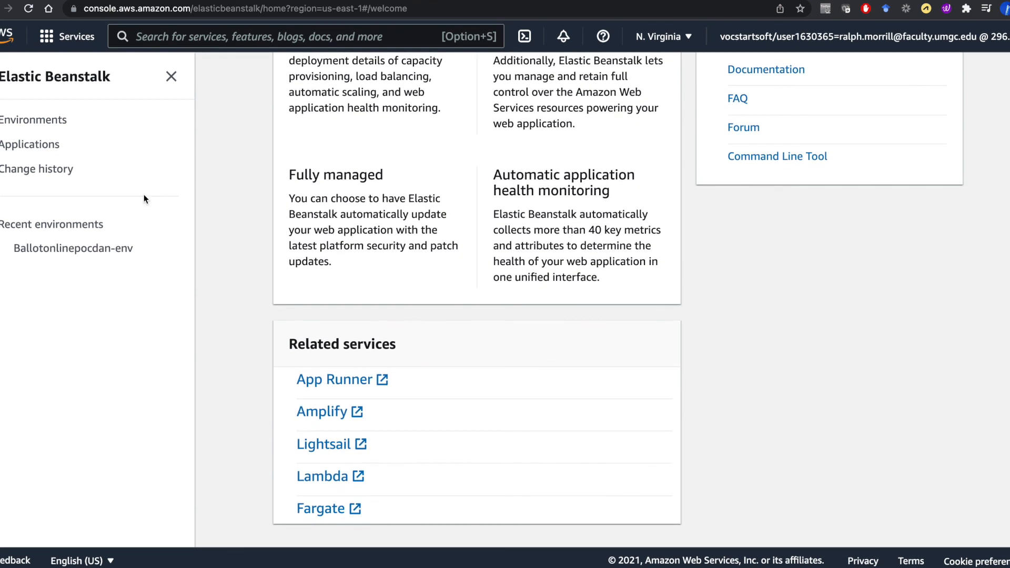
click(101, 250)
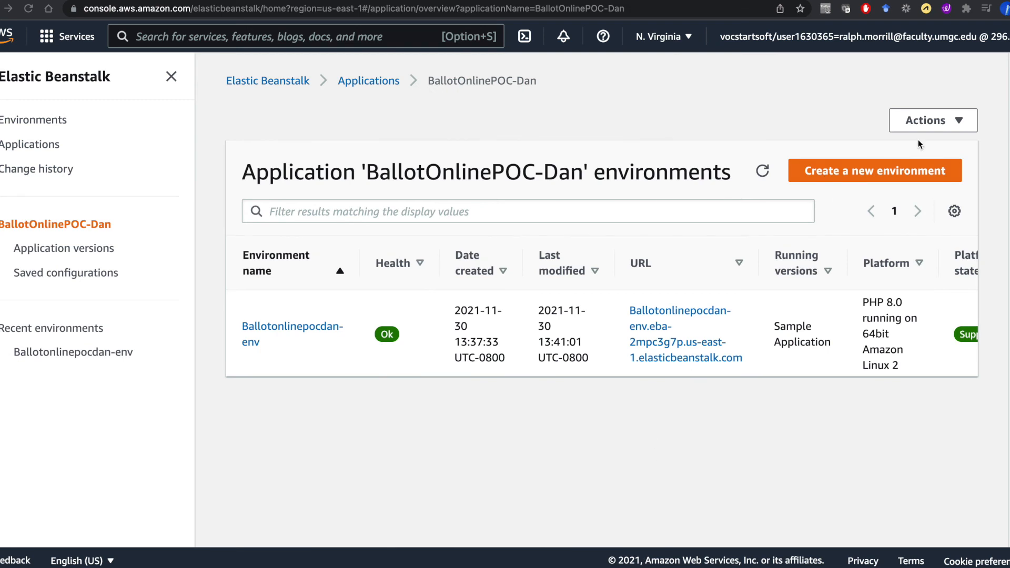
Step: Delete the BallotOnline application together with its environment, entering the application's name as confirmation
click(926, 122)
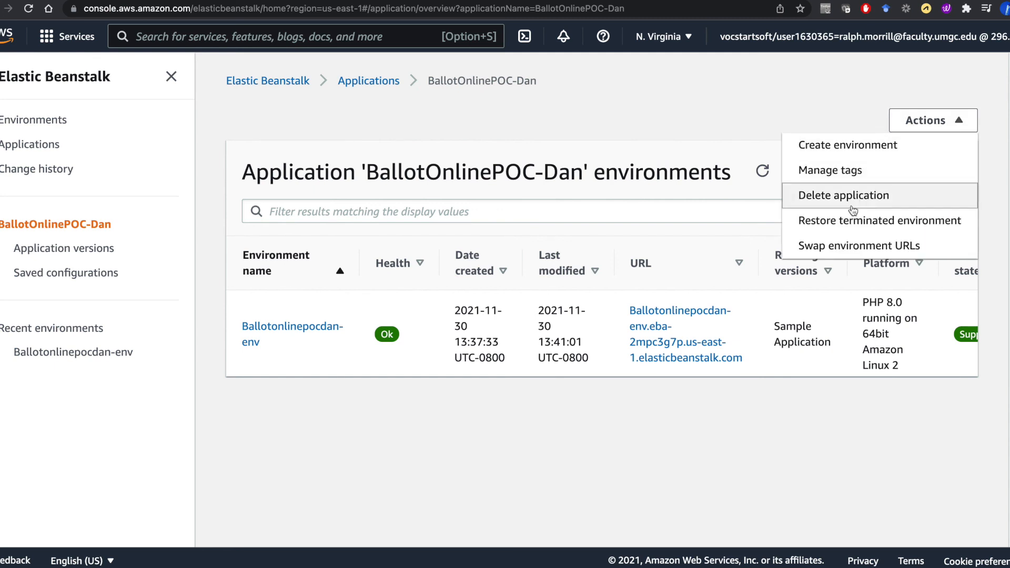
click(857, 200)
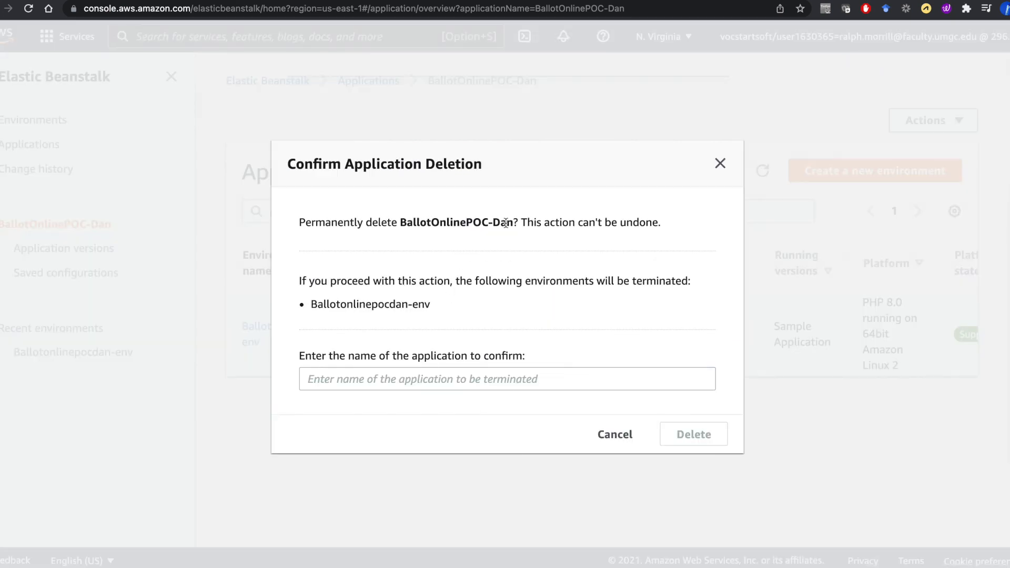
drag(513, 224, 402, 223)
key(super+c)
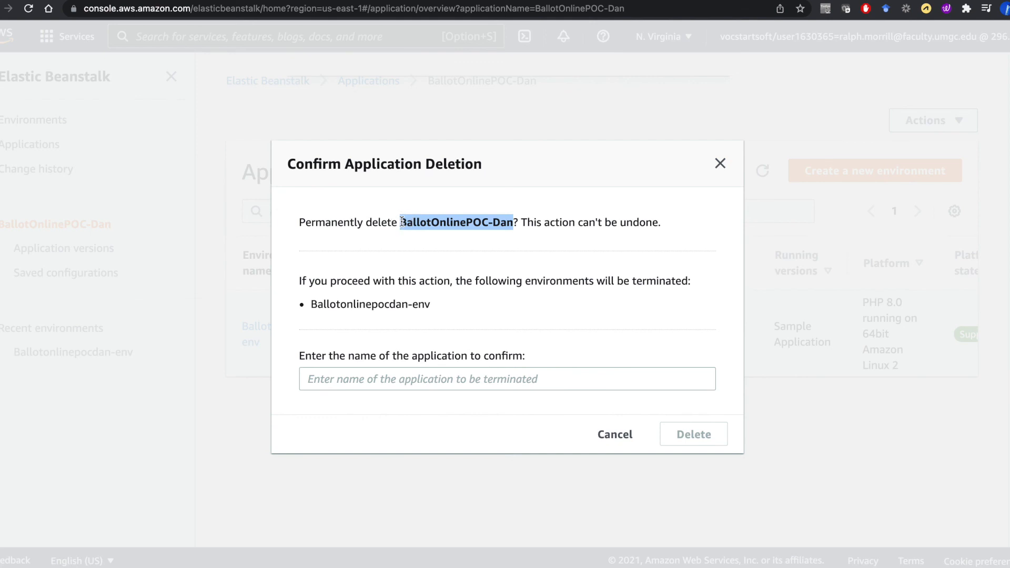
click(368, 378)
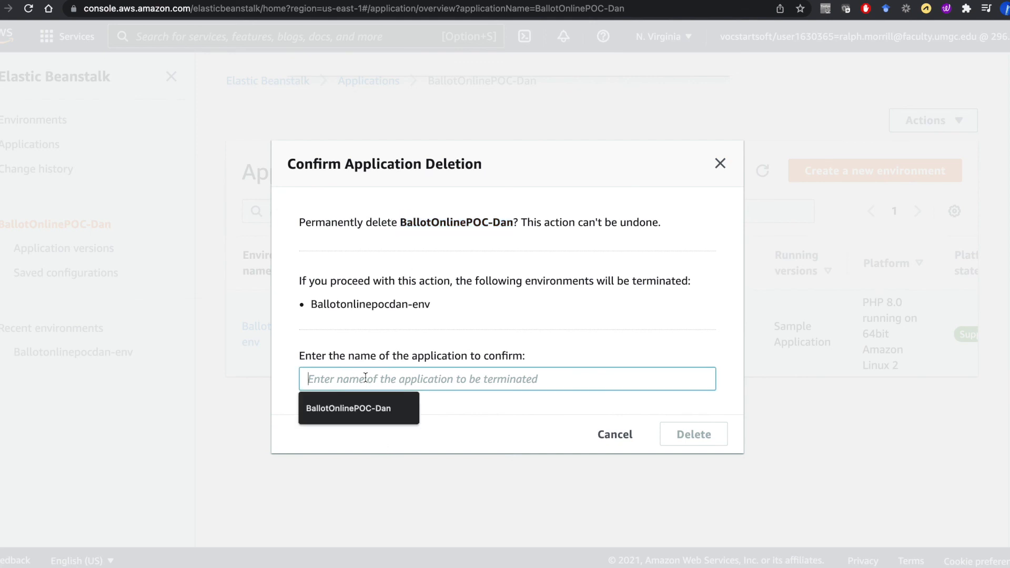
key(super+v)
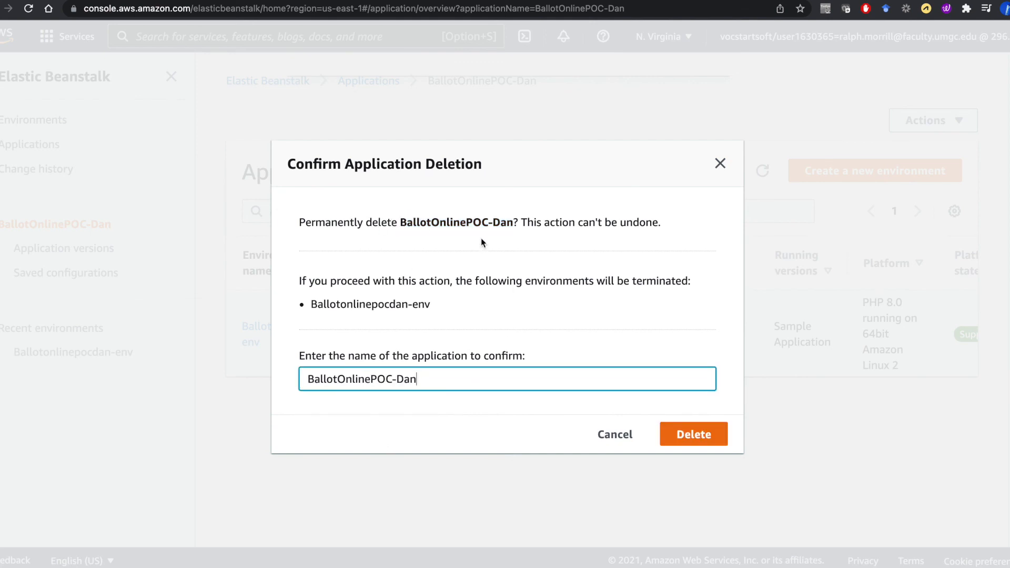
click(705, 434)
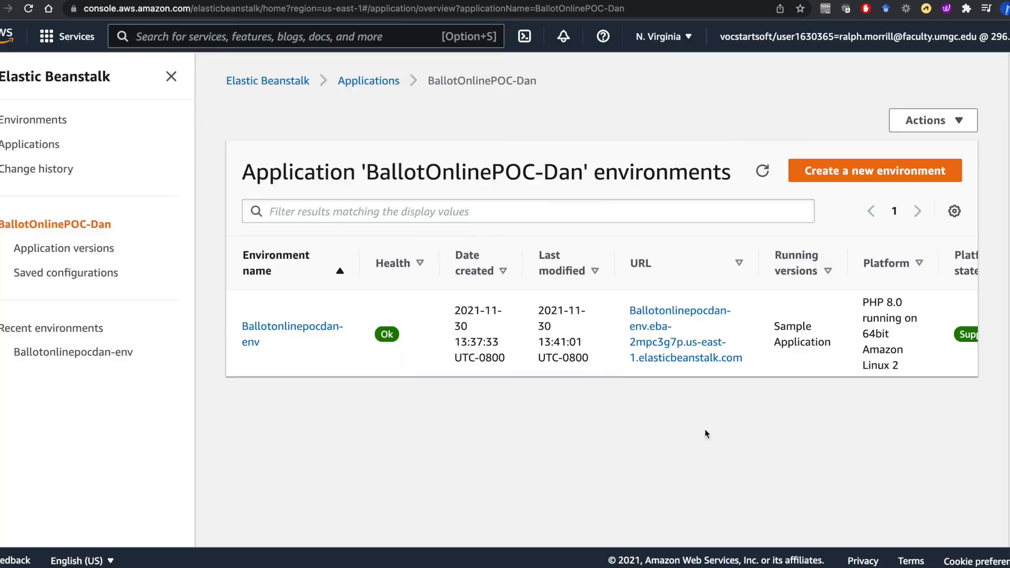